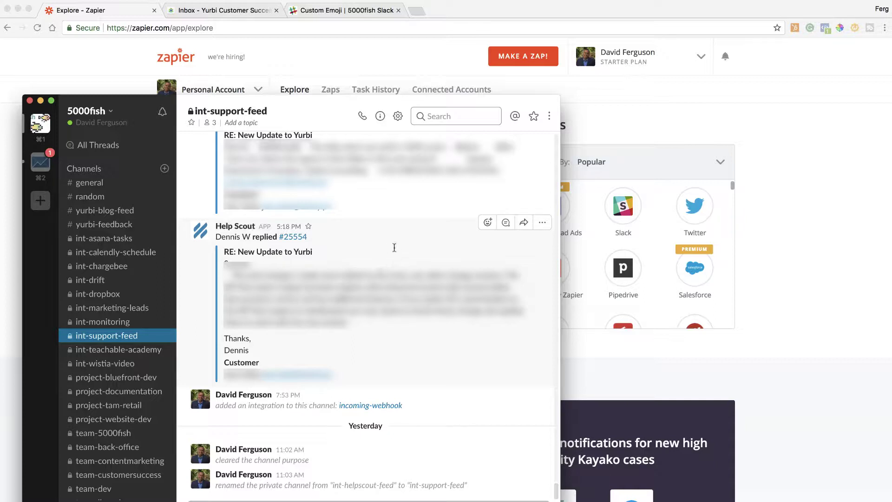
# Start a new Zap with Kayako as the trigger app.
pyautogui.click(772, 123)
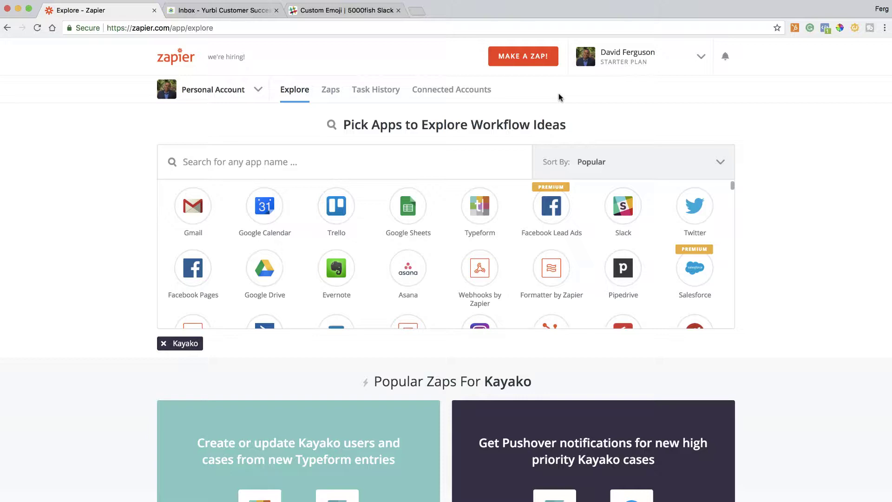
pyautogui.click(521, 58)
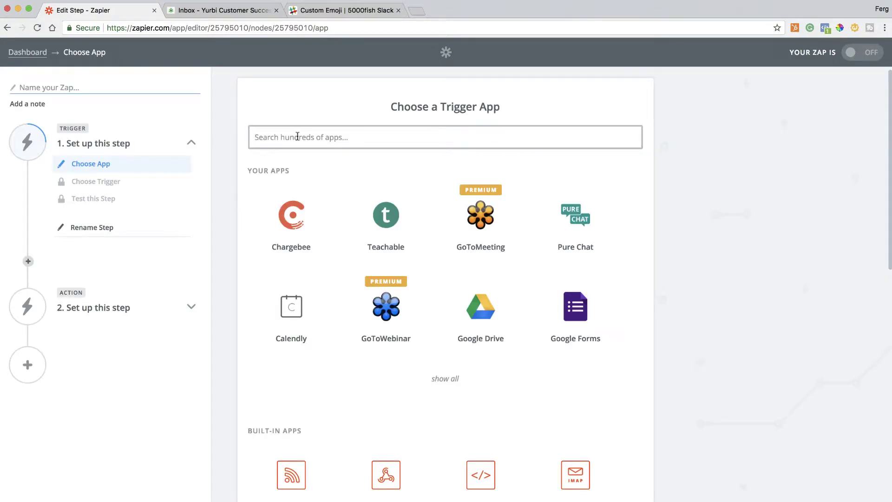
pyautogui.write('kaya')
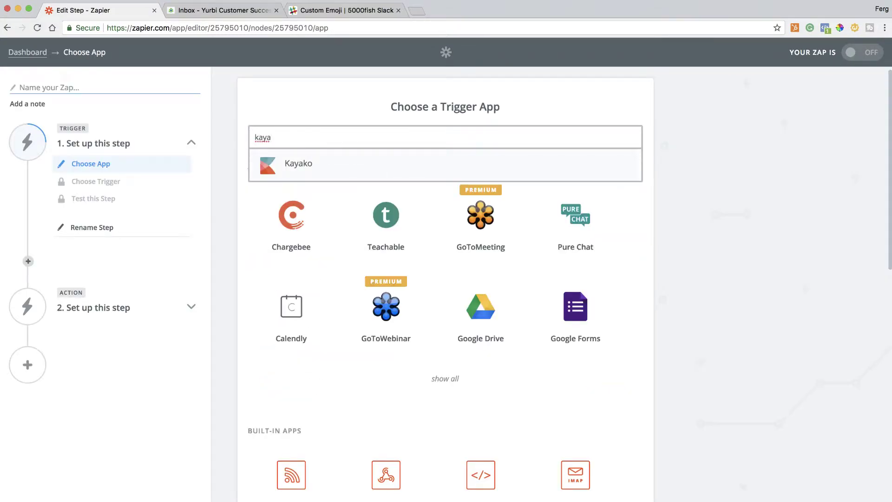
pyautogui.click(298, 165)
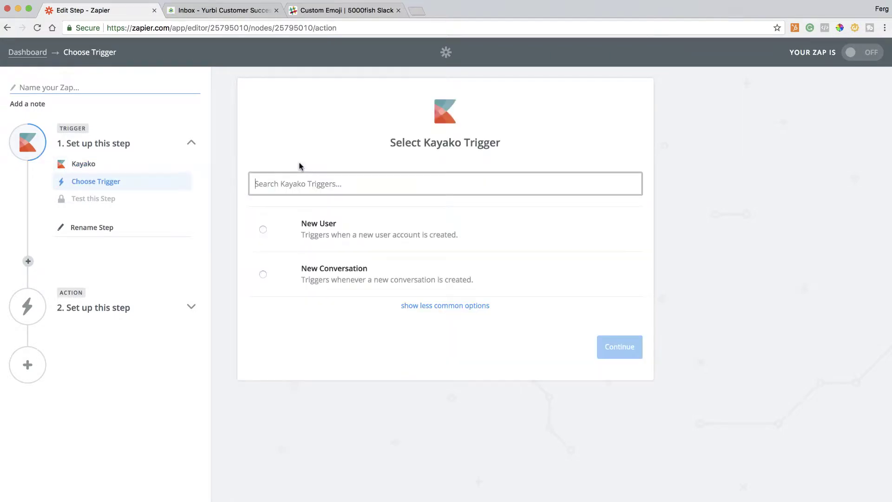
# Choose New Reply from the less common Kayako triggers and save the choice.
pyautogui.click(445, 308)
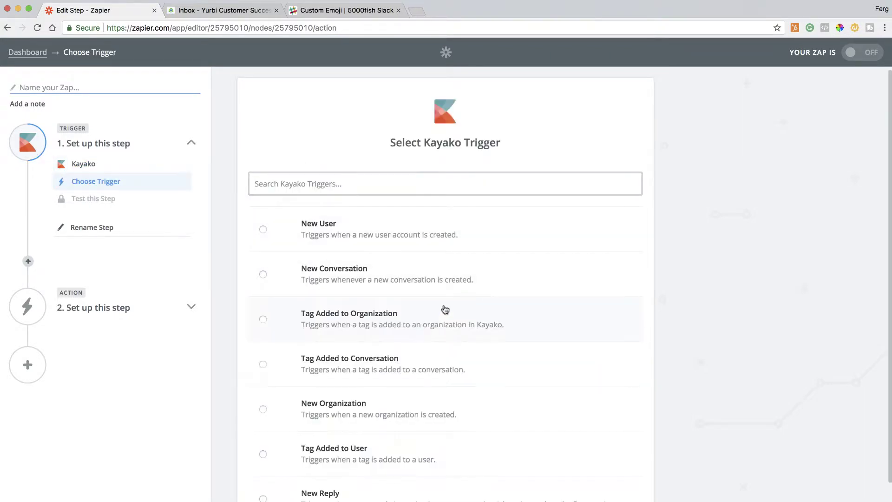
pyautogui.scroll(-2, 407, 398)
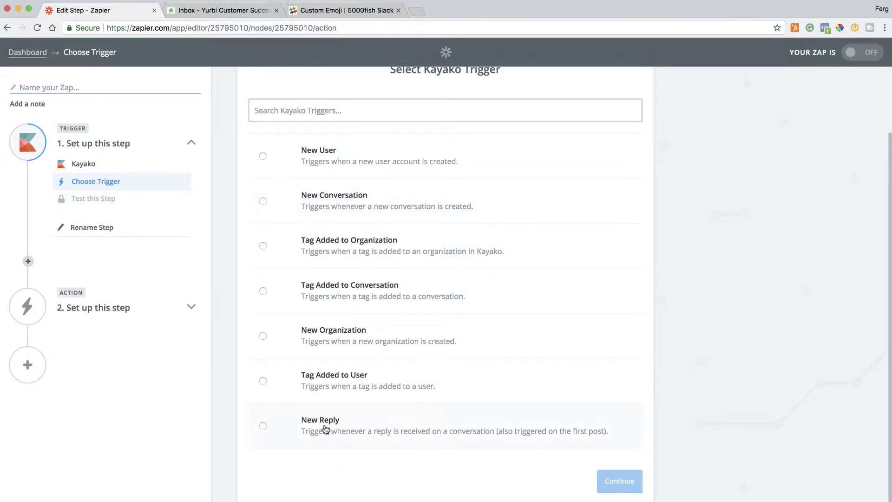
pyautogui.click(263, 426)
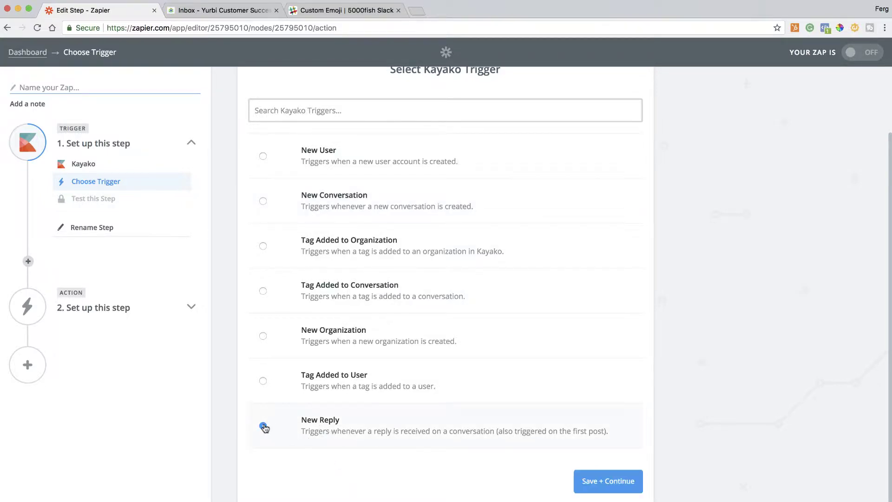
pyautogui.click(607, 483)
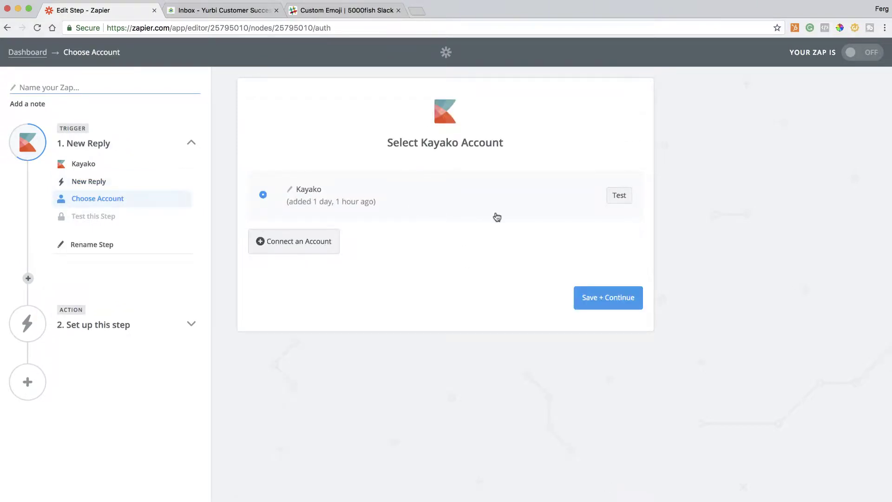
# Test and keep the existing Kayako account, then fetch a sample reply.
pyautogui.click(620, 196)
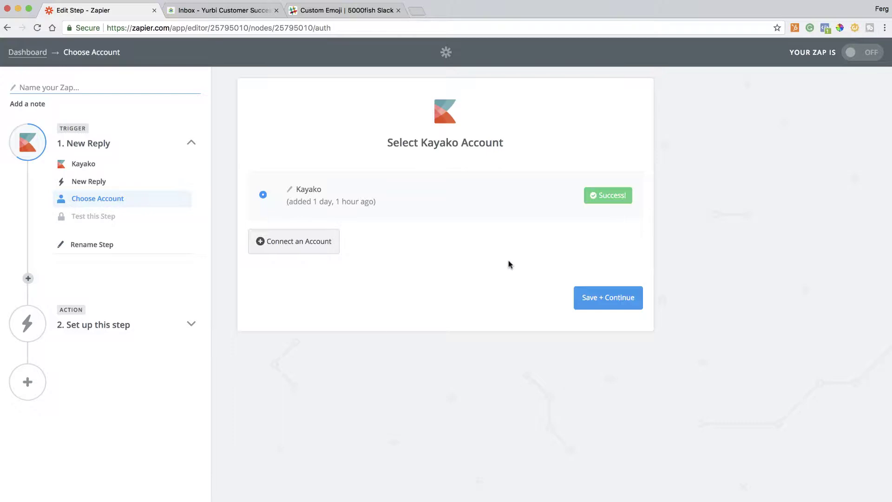
pyautogui.click(616, 299)
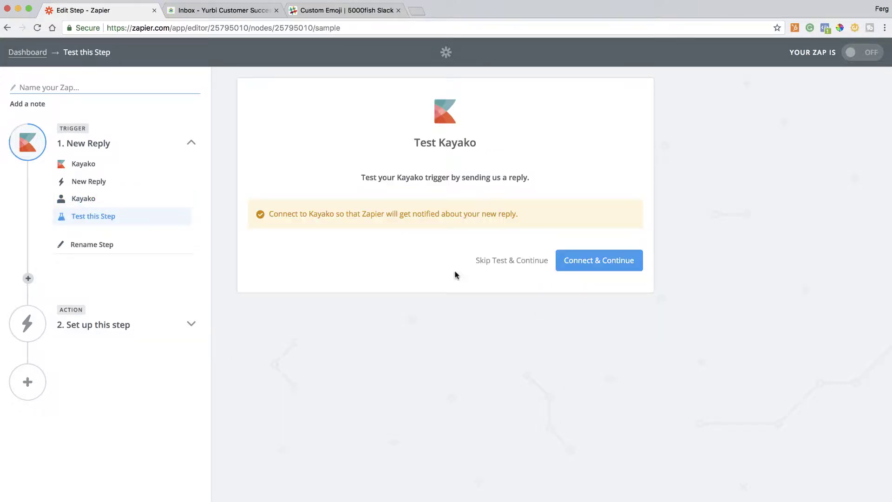
pyautogui.click(602, 260)
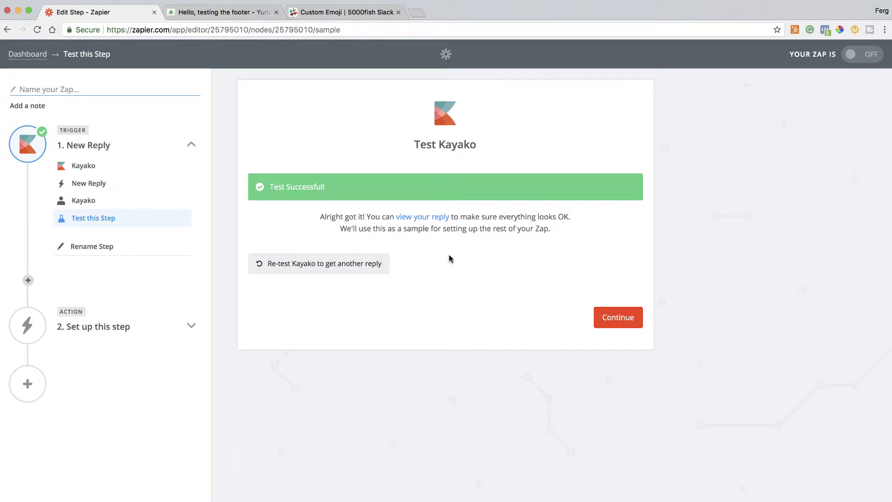
# Review the sample reply's data, including the requester e-mail, and continue to the action step.
pyautogui.click(420, 218)
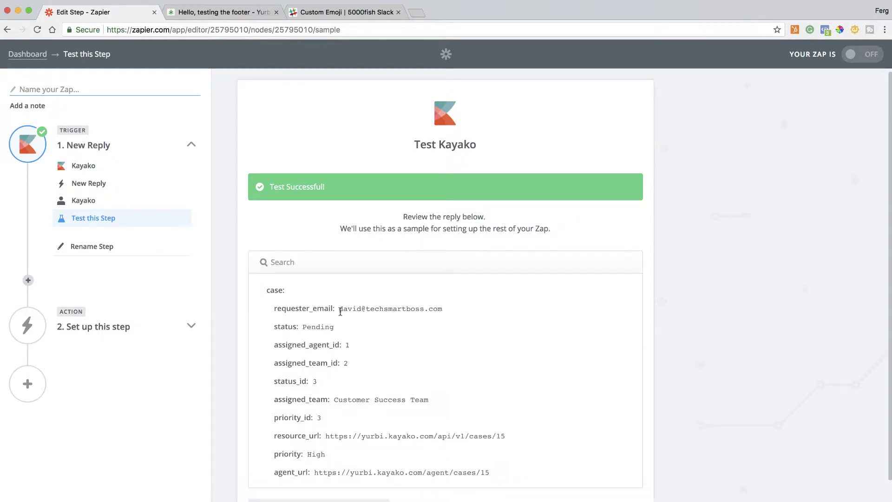
pyautogui.moveTo(339, 309); pyautogui.dragTo(443, 309)
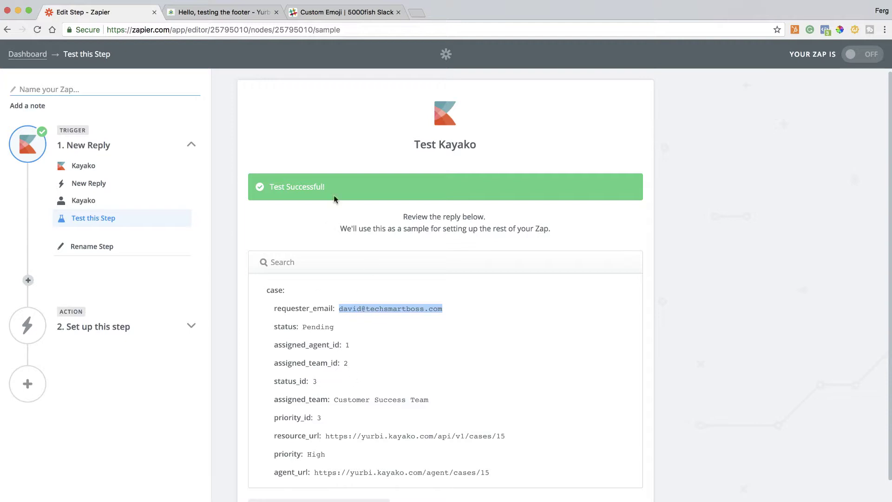
pyautogui.scroll(-5, 368, 310)
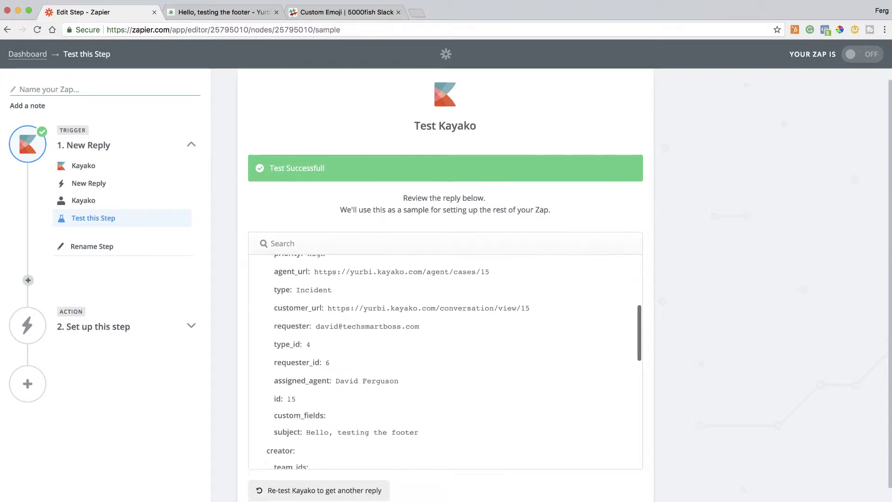
pyautogui.scroll(-2, 574, 464)
pyautogui.click(617, 484)
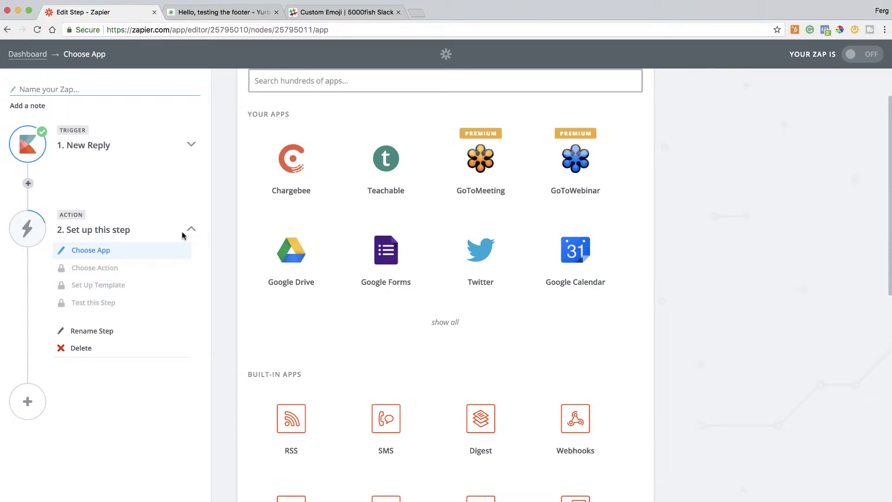
# Pick Slack as the action app and choose Send Private Channel Message from its less common actions.
pyautogui.scroll(3, 243, 251)
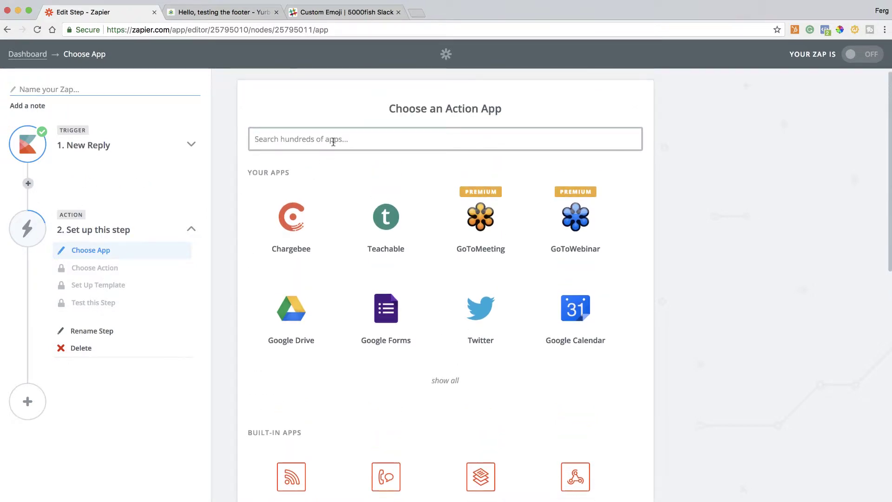
pyautogui.write('slac')
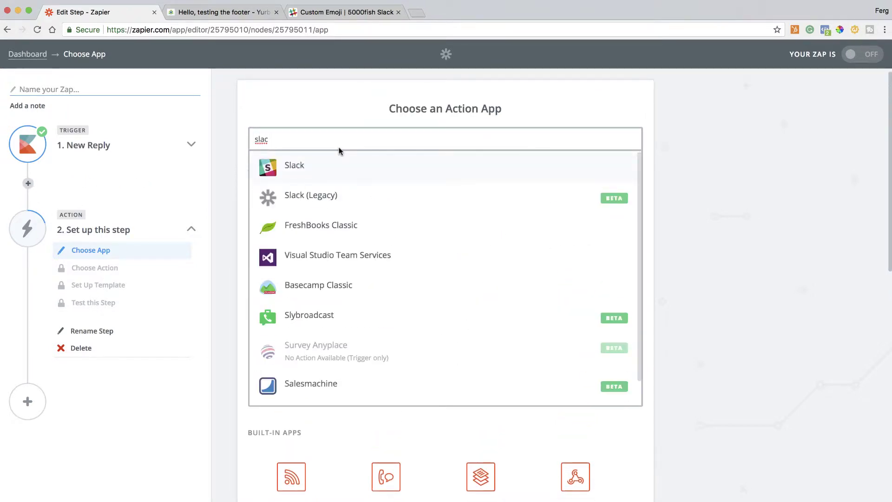
pyautogui.click(294, 168)
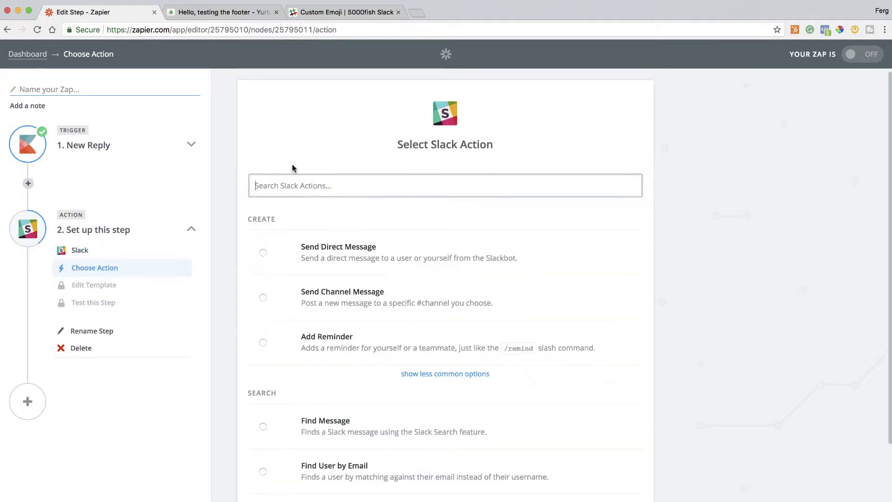
pyautogui.click(420, 374)
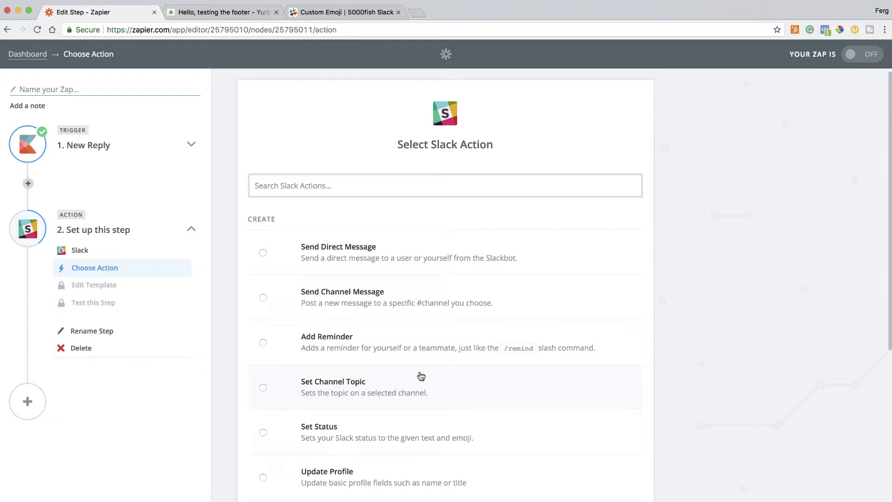
pyautogui.scroll(-3, 421, 376)
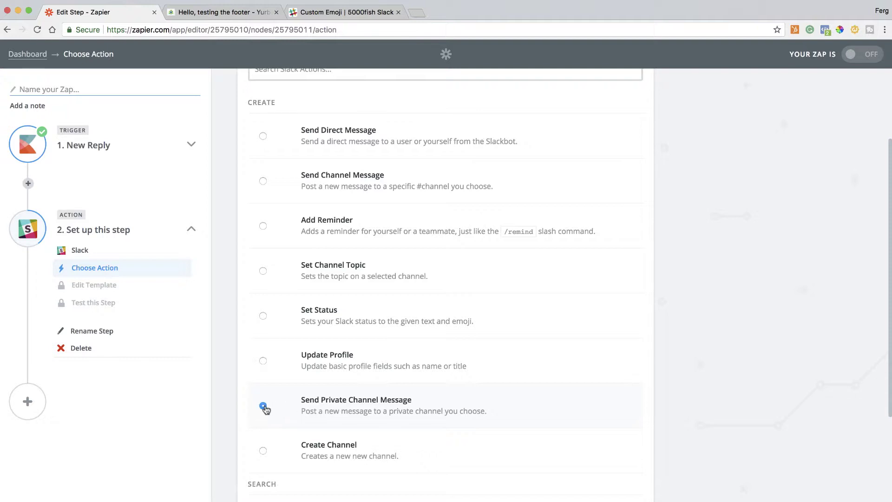
pyautogui.scroll(-5, 384, 404)
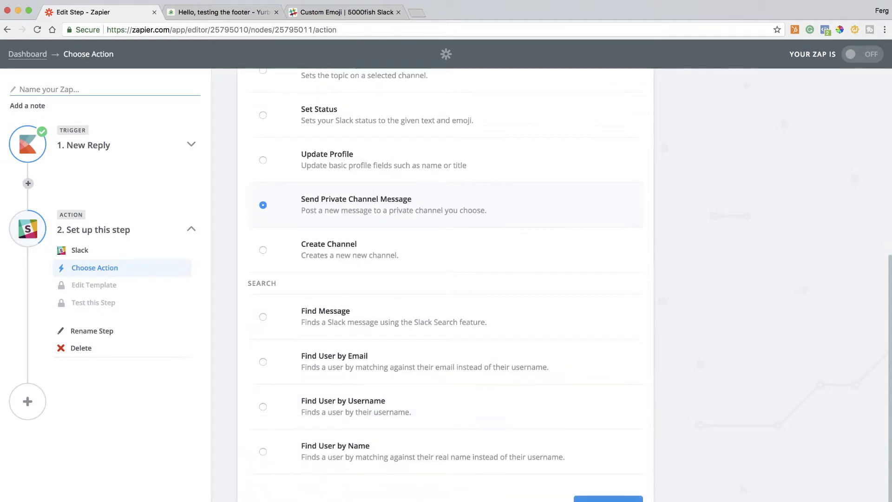
# Test and keep the Slack account, then set the message Channel to int-support-feed.
pyautogui.click(608, 498)
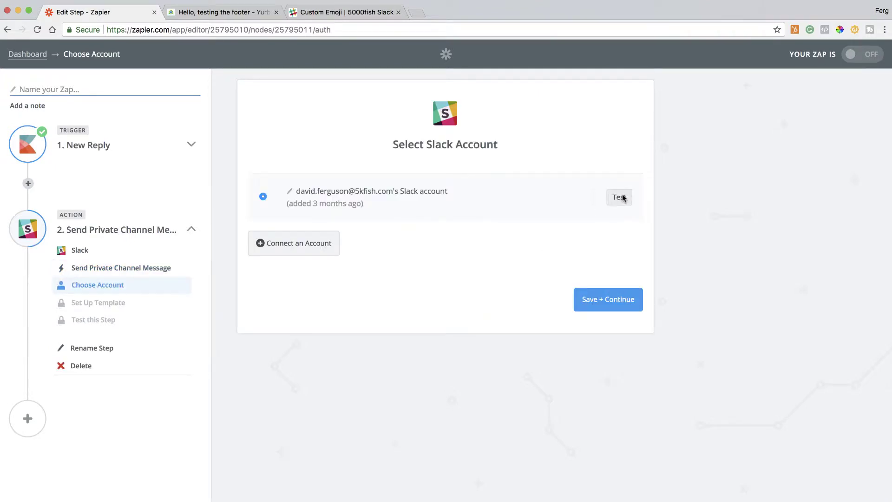
pyautogui.click(619, 197)
pyautogui.click(593, 302)
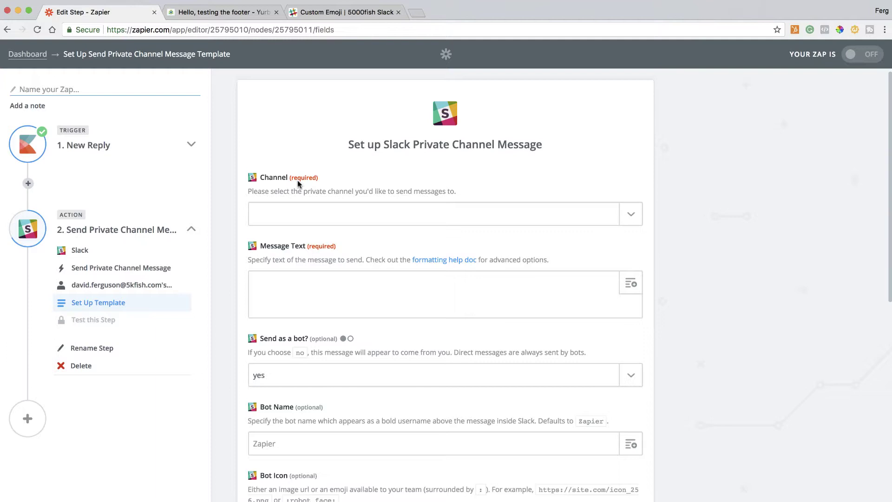
pyautogui.click(630, 218)
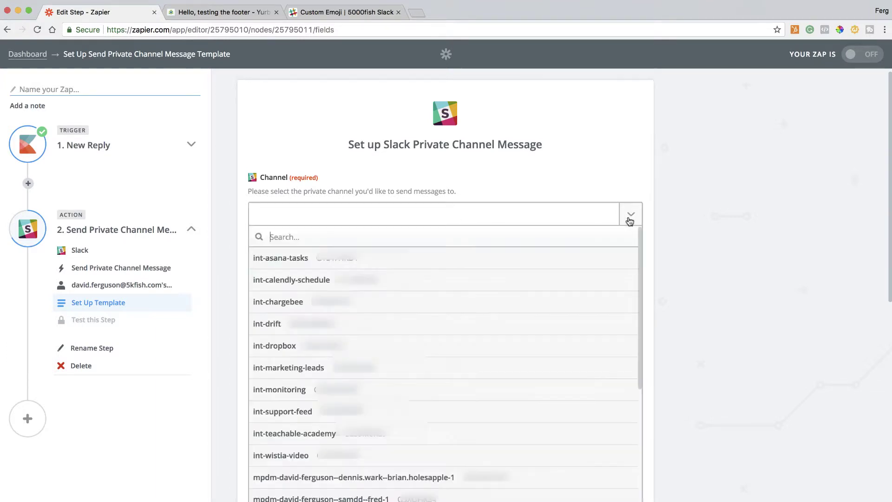
pyautogui.click(295, 409)
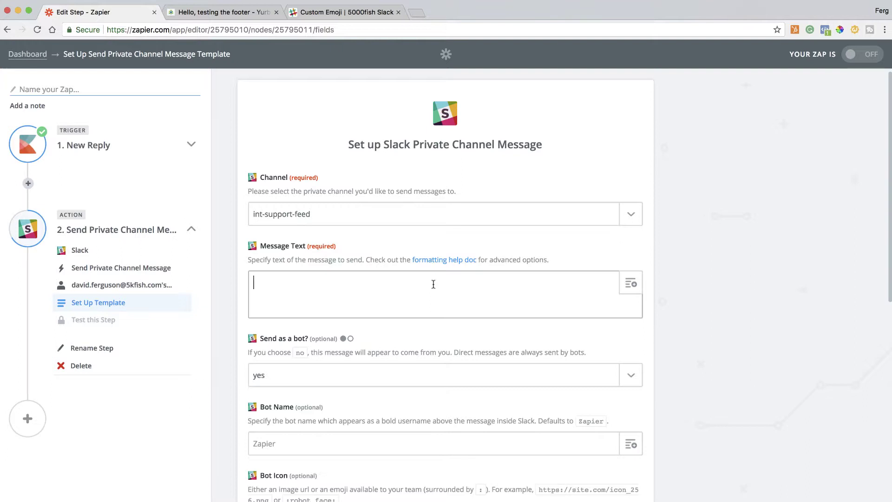
# Start the Message Text with 'A new *action* has been recorded on a customer ticket'.
pyautogui.click(631, 284)
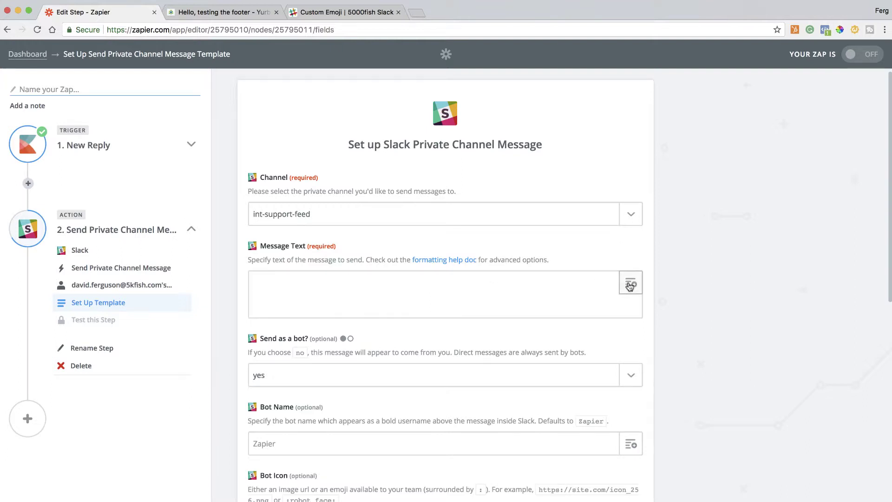
pyautogui.scroll(-2, 559, 344)
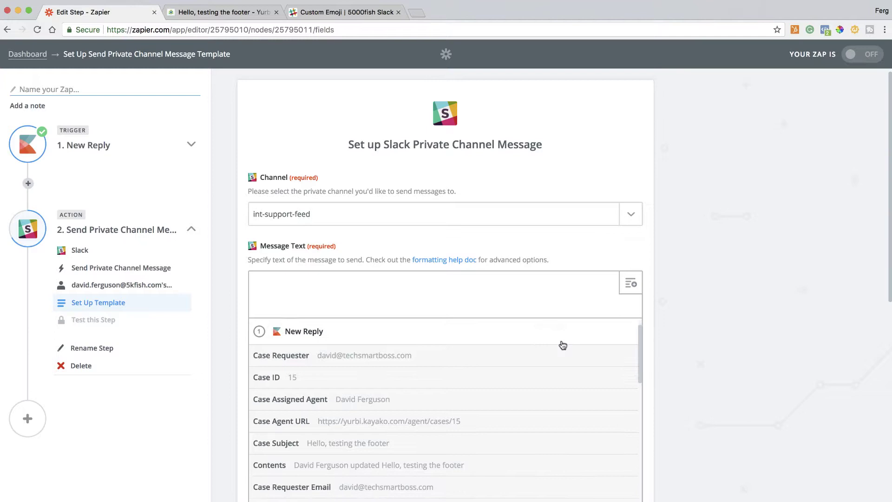
pyautogui.scroll(1, 559, 344)
pyautogui.scroll(-3, 707, 349)
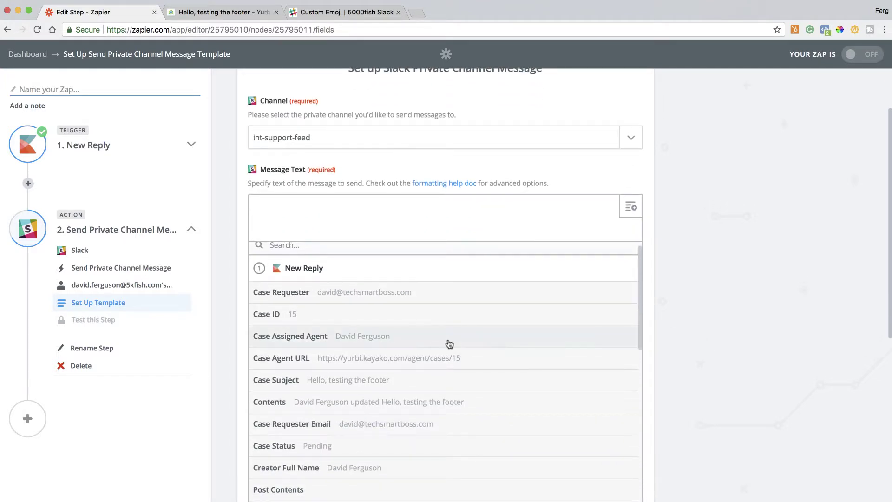
pyautogui.scroll(-3, 349, 361)
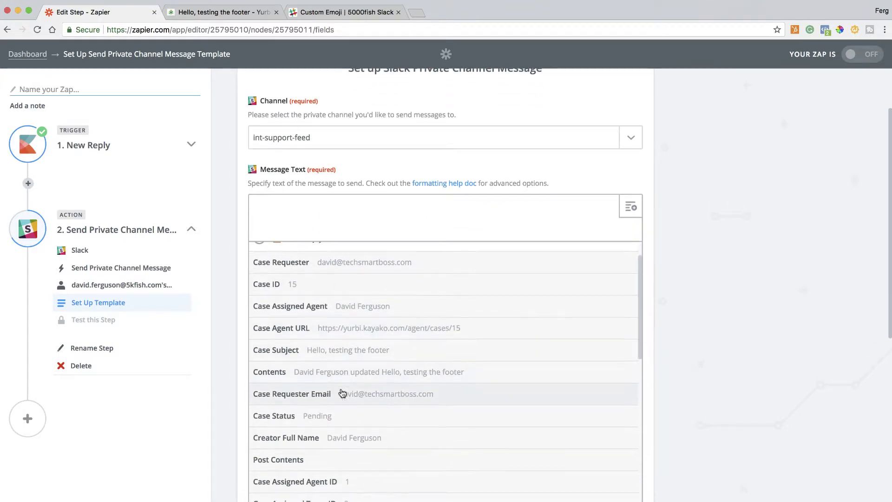
pyautogui.scroll(3, 331, 371)
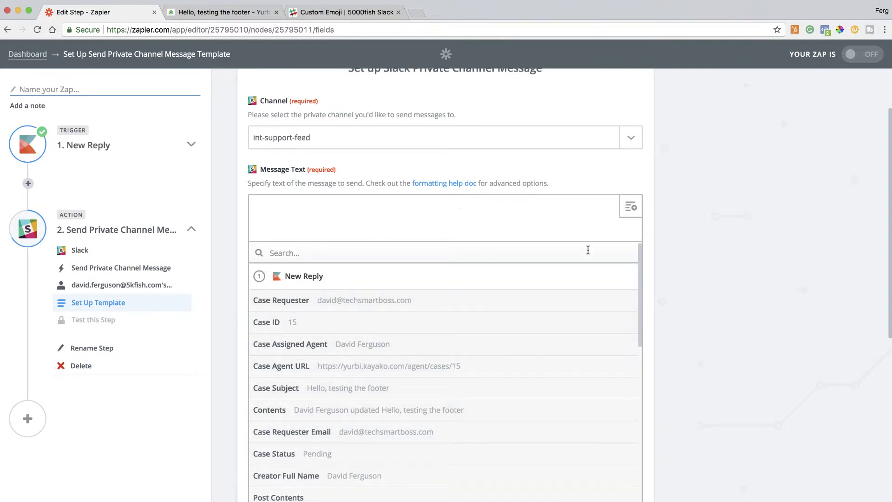
pyautogui.click(392, 207)
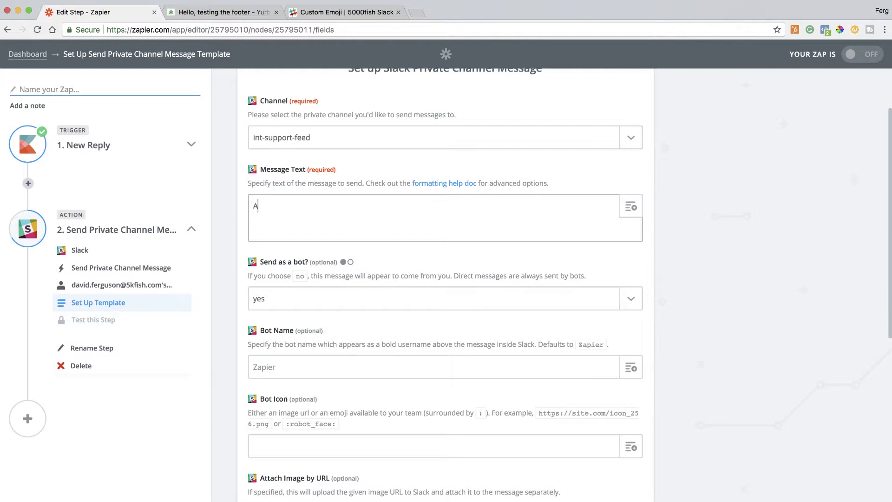
pyautogui.write('A new *')
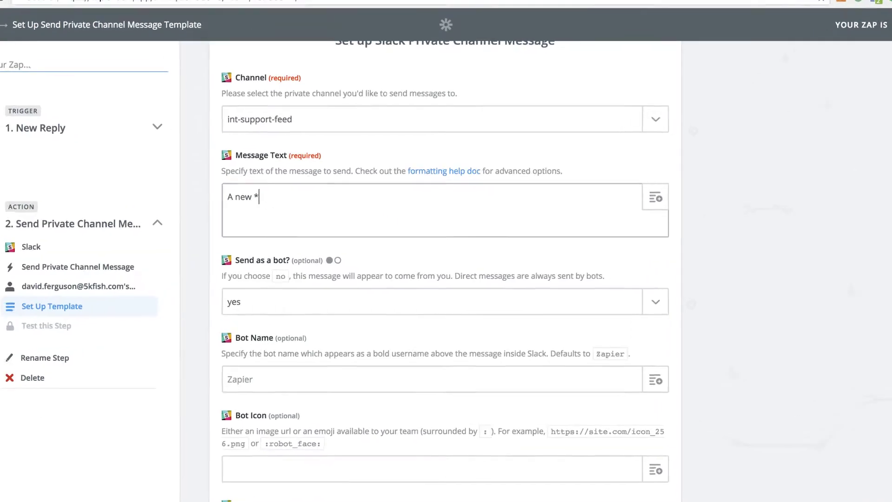
pyautogui.write('actio')
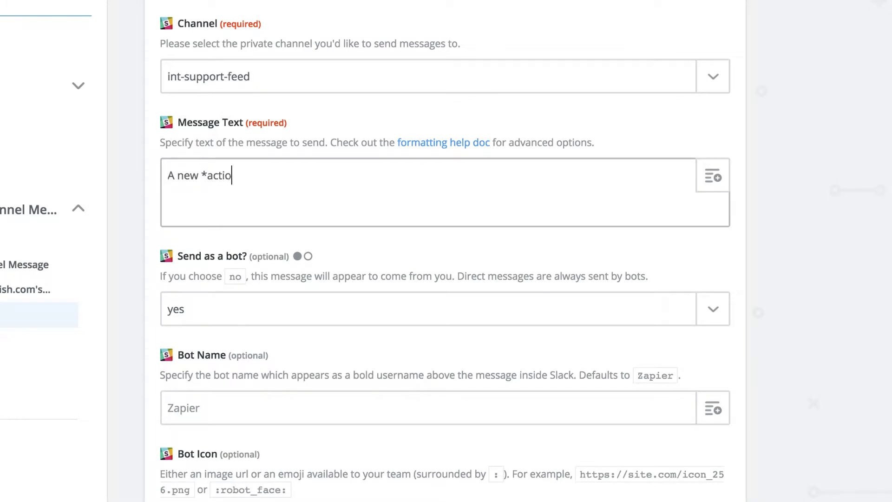
pyautogui.write('n*')
pyautogui.write(' has been ')
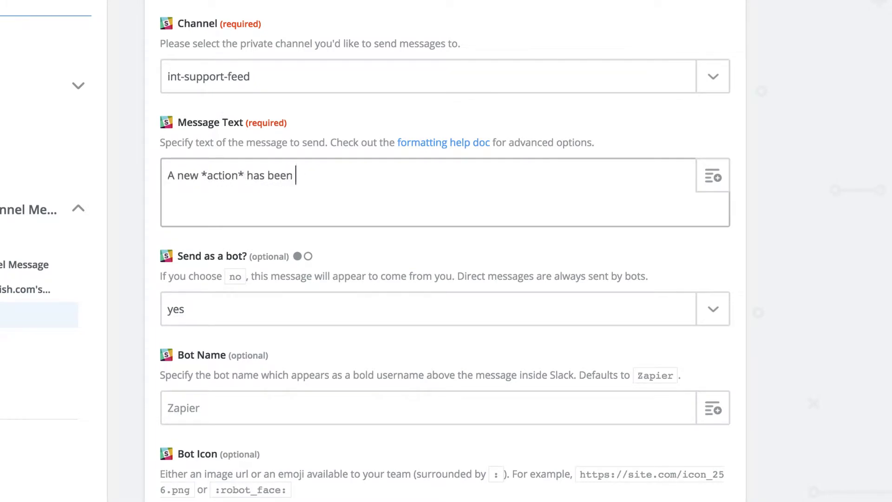
pyautogui.write('recorded on a customer ticket')
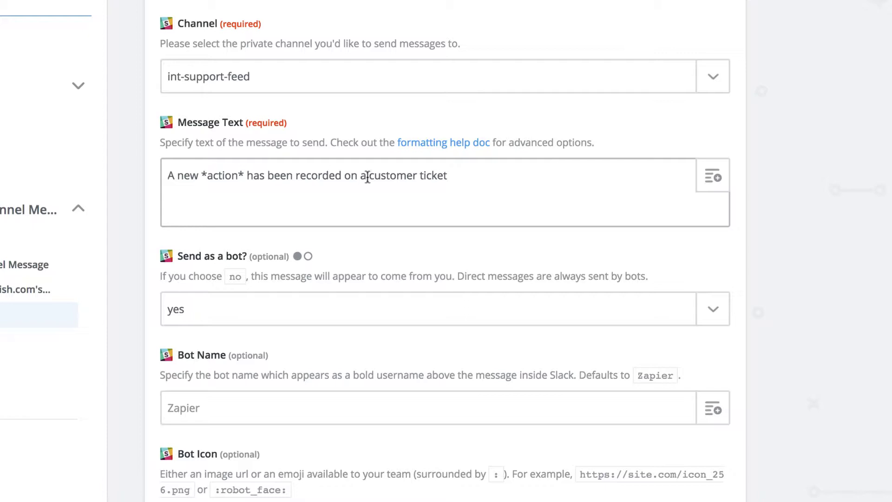
# Insert the Case Assigned Agent, Case Agent URL and Case ID fields, with a # separator.
pyautogui.click(711, 183)
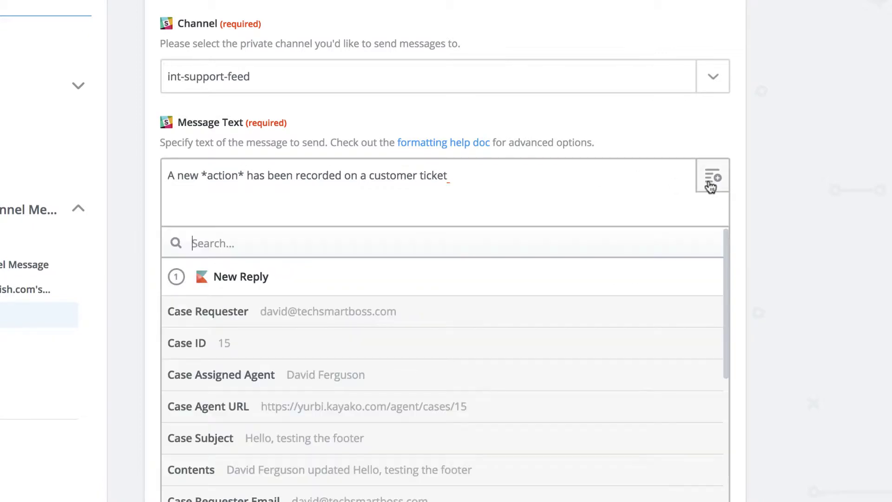
pyautogui.scroll(-2, 304, 389)
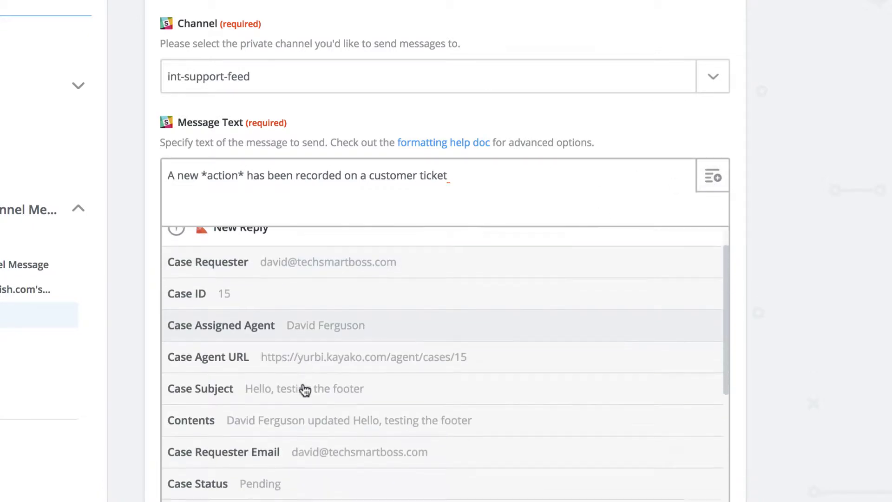
pyautogui.scroll(-1, 304, 390)
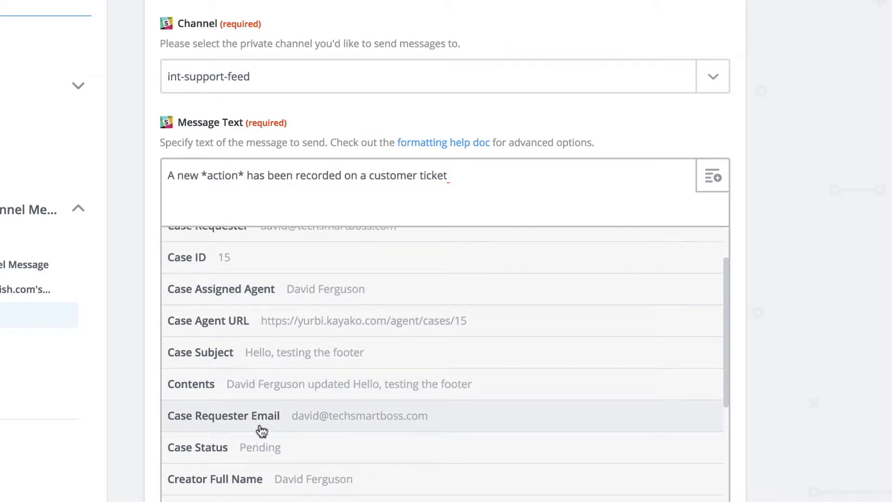
pyautogui.scroll(2, 259, 419)
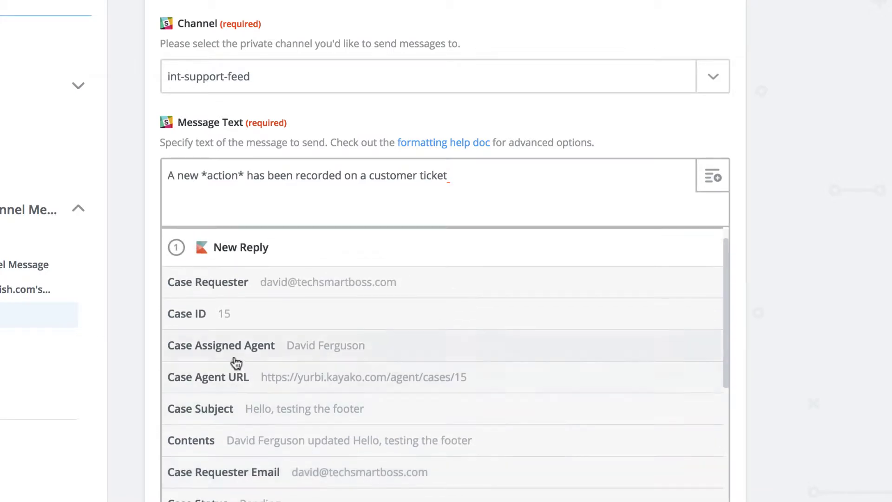
pyautogui.click(306, 348)
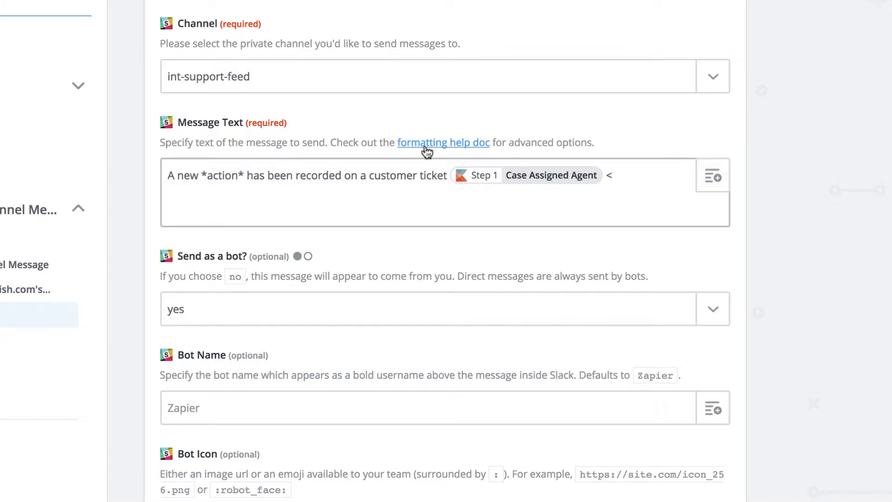
pyautogui.click(709, 186)
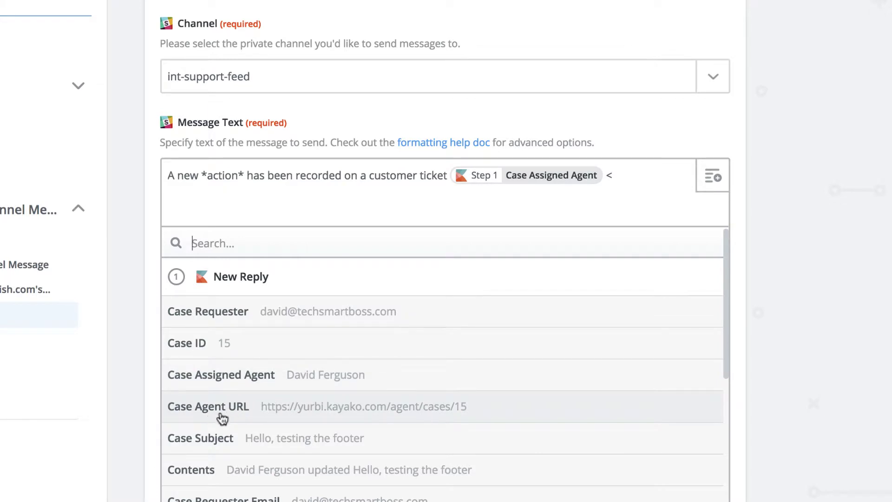
pyautogui.click(362, 411)
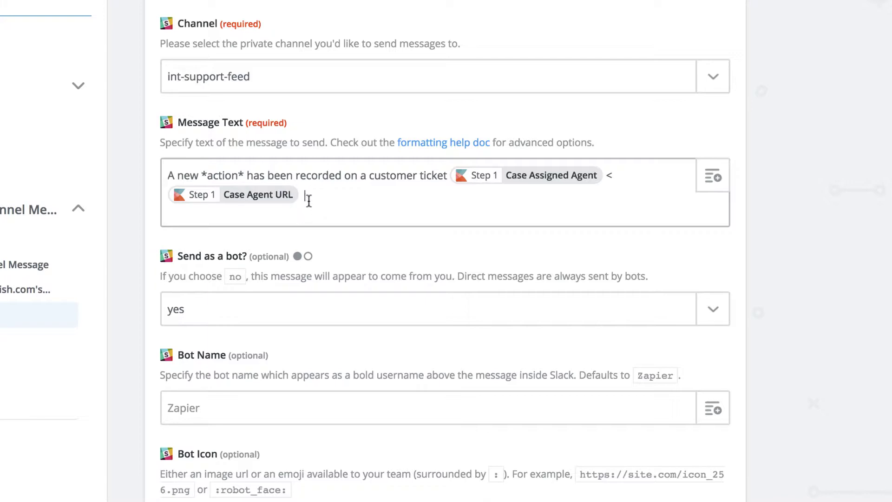
pyautogui.click(713, 179)
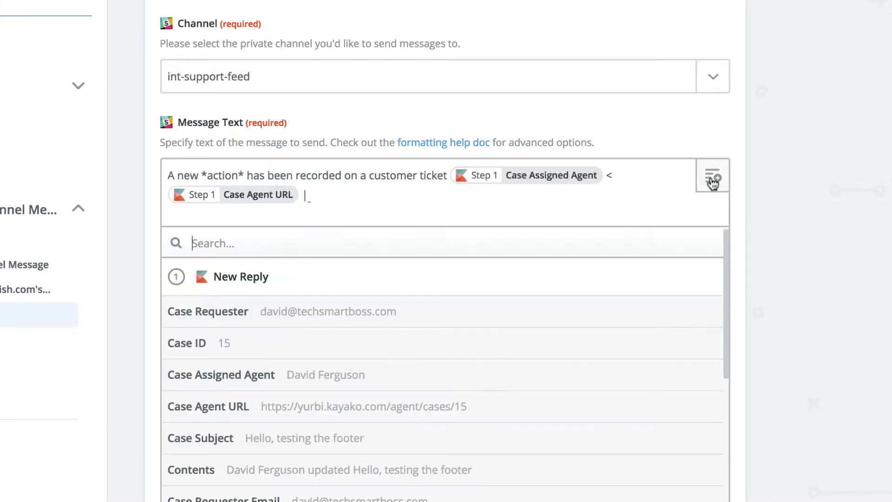
pyautogui.click(221, 350)
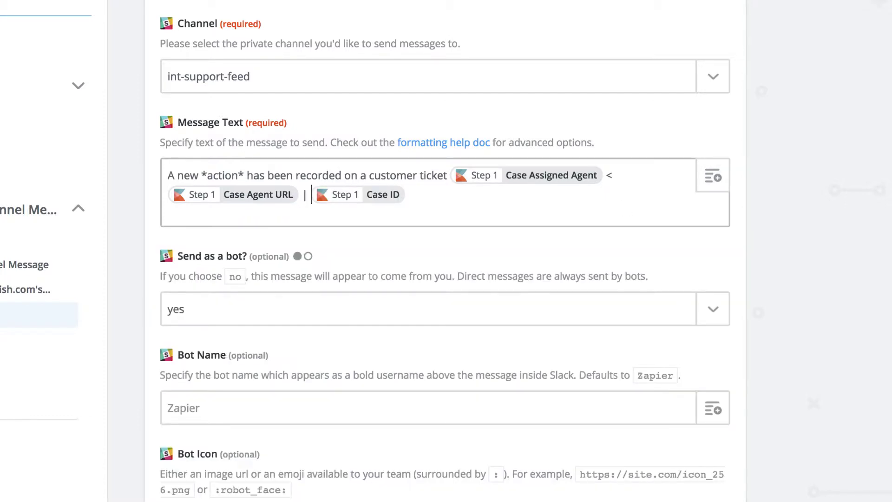
pyautogui.write('#')
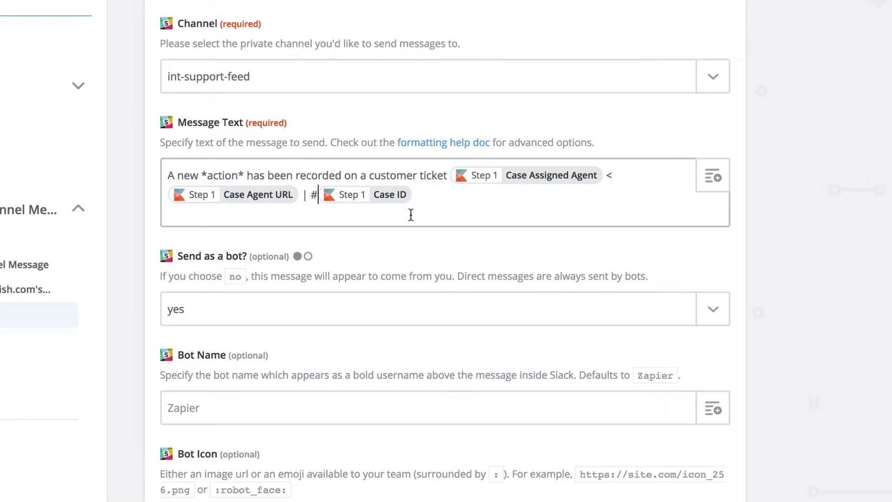
pyautogui.click(426, 195)
# Add the Case Subject and ticket Contents fields on their own new lines.
pyautogui.press('Return')
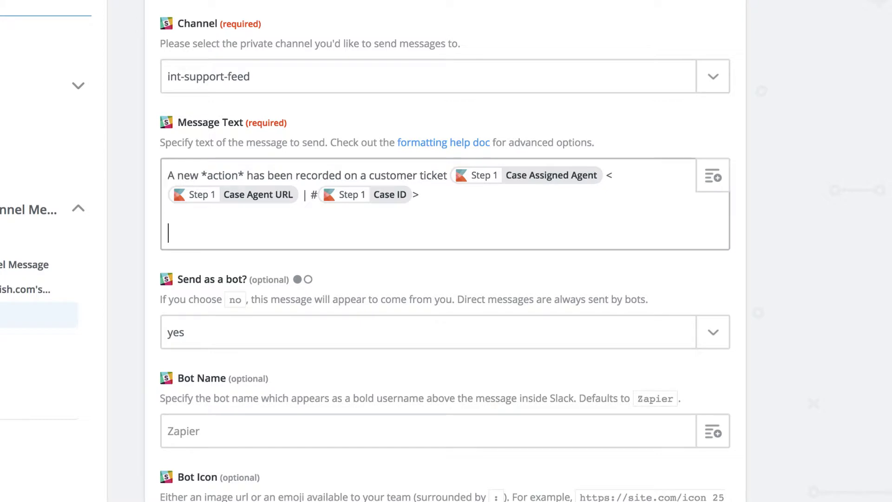
pyautogui.click(715, 179)
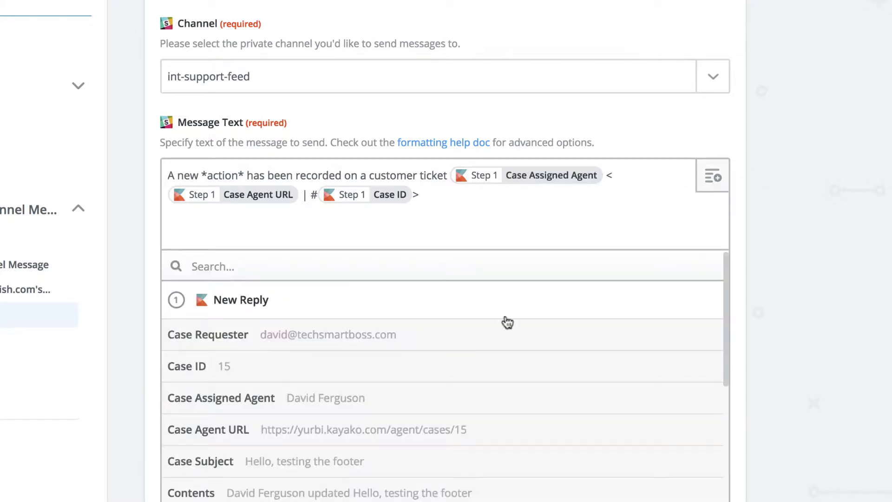
pyautogui.click(300, 467)
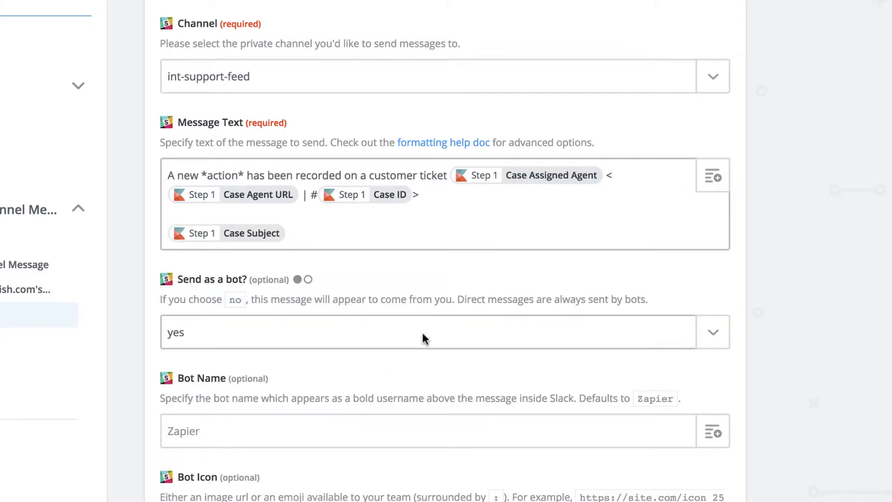
pyautogui.press('Return')
pyautogui.click(712, 177)
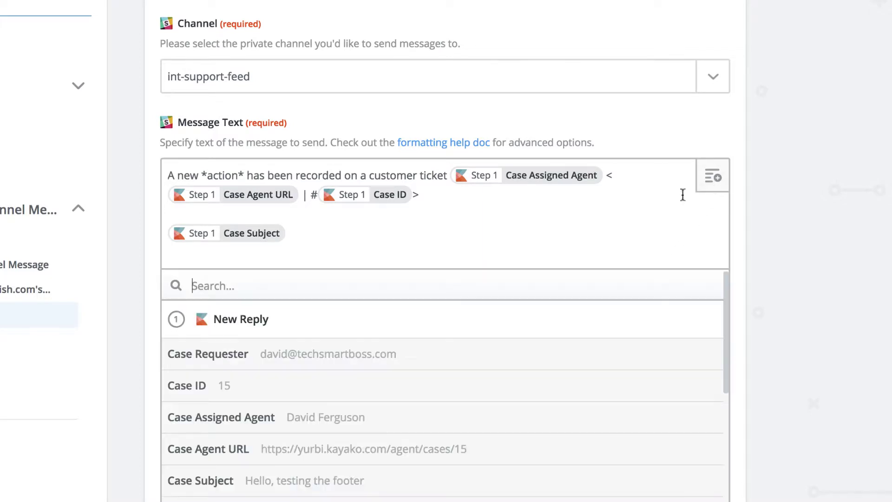
pyautogui.scroll(-1, 370, 437)
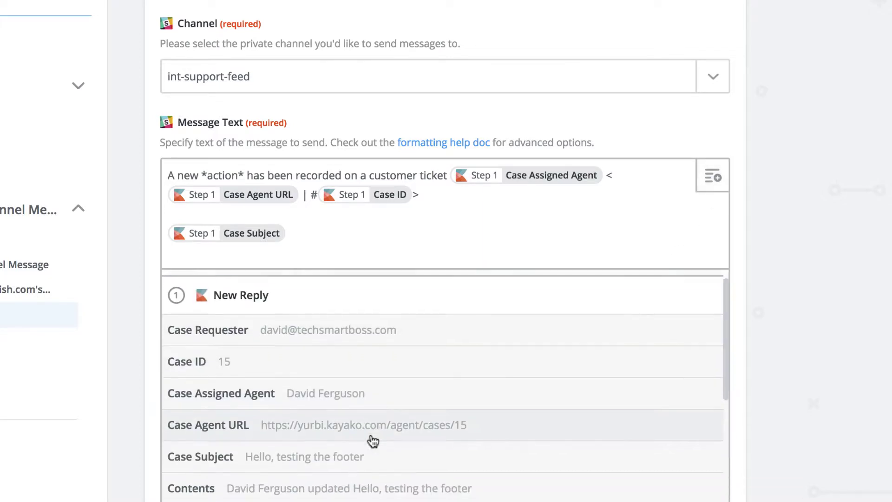
pyautogui.click(322, 483)
# Add a *Customer* heading followed by the Creator Full Name and Case Requester Email fields.
pyautogui.press('Return')
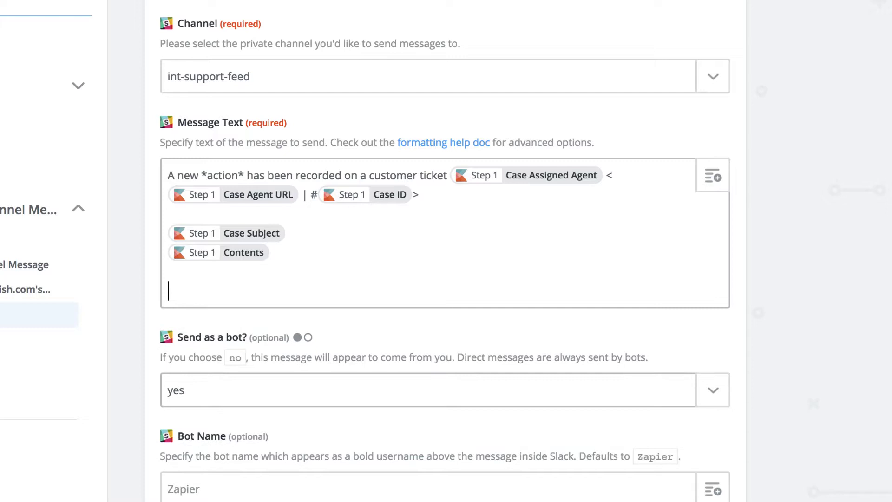
pyautogui.write('C')
pyautogui.press('BackSpace')
pyautogui.write('*Customer*')
pyautogui.press('Return')
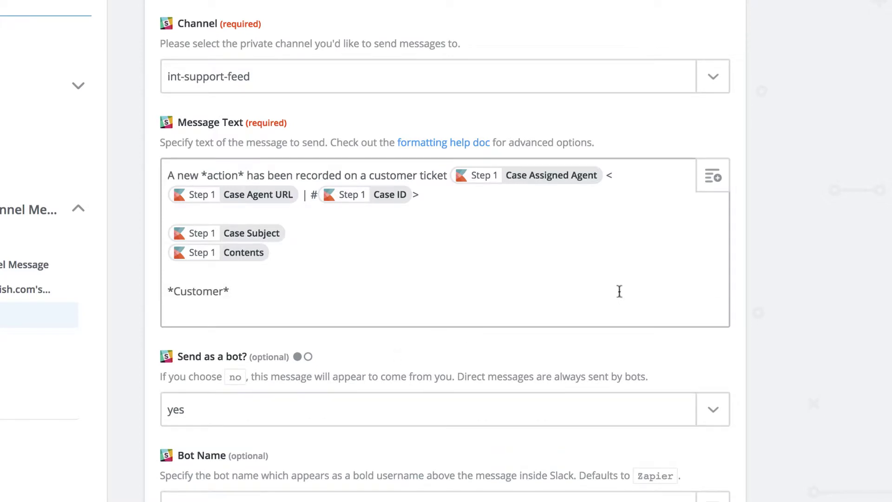
pyautogui.click(712, 185)
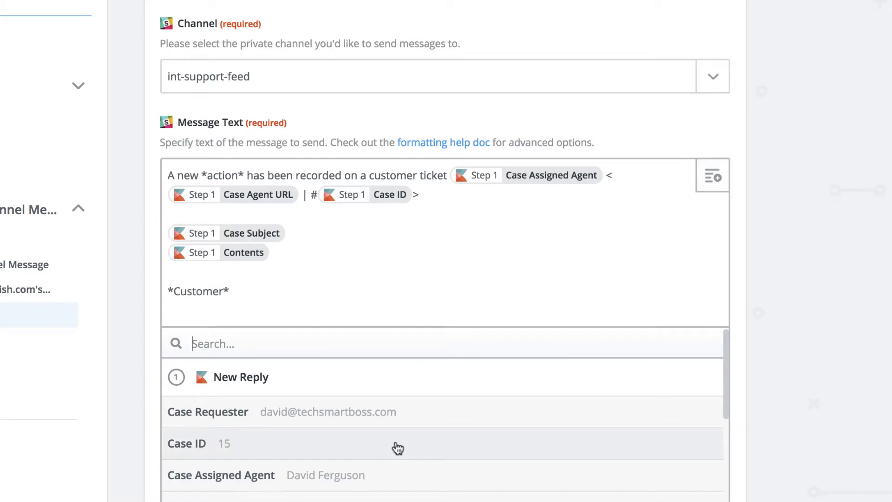
pyautogui.scroll(-2, 396, 449)
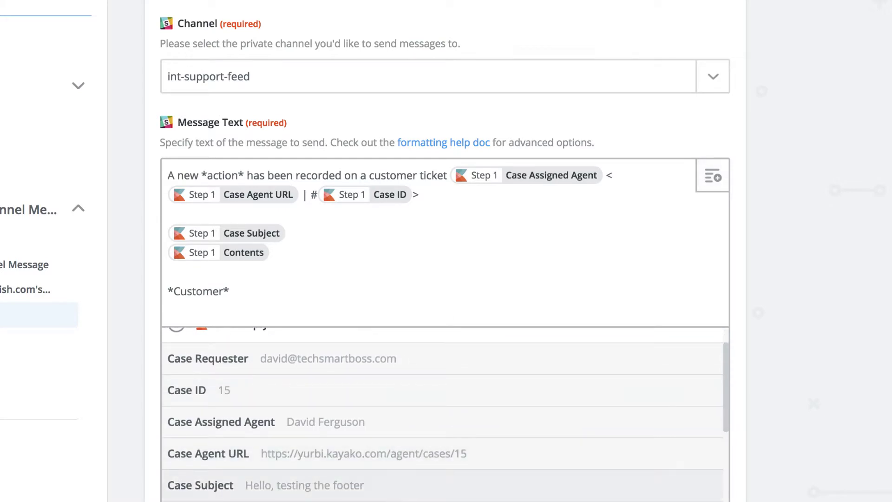
pyautogui.scroll(-1, 391, 494)
pyautogui.scroll(-1, 388, 470)
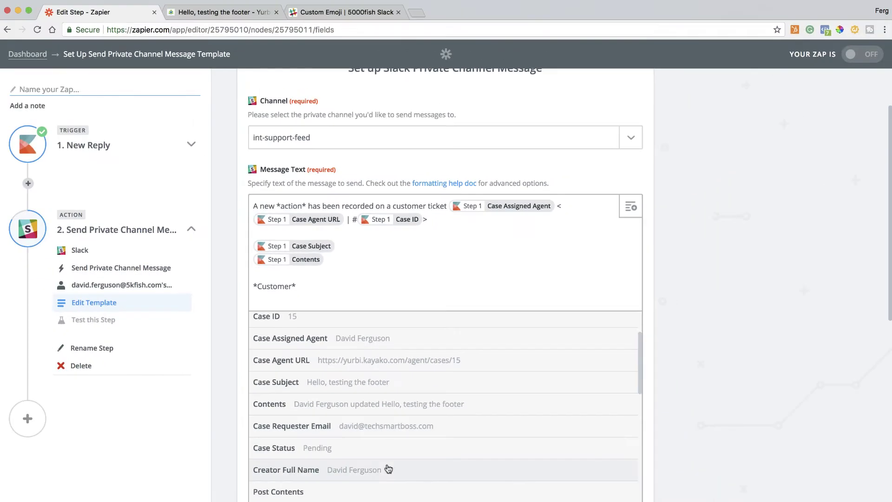
pyautogui.click(385, 471)
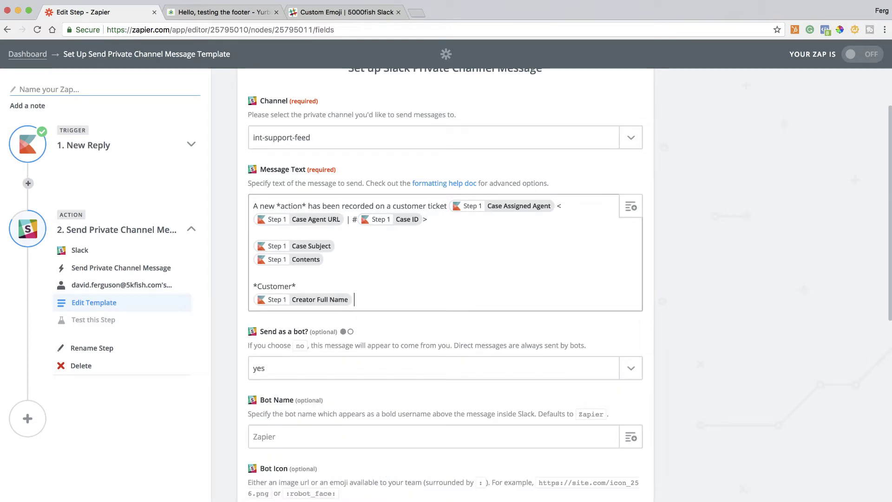
pyautogui.click(631, 207)
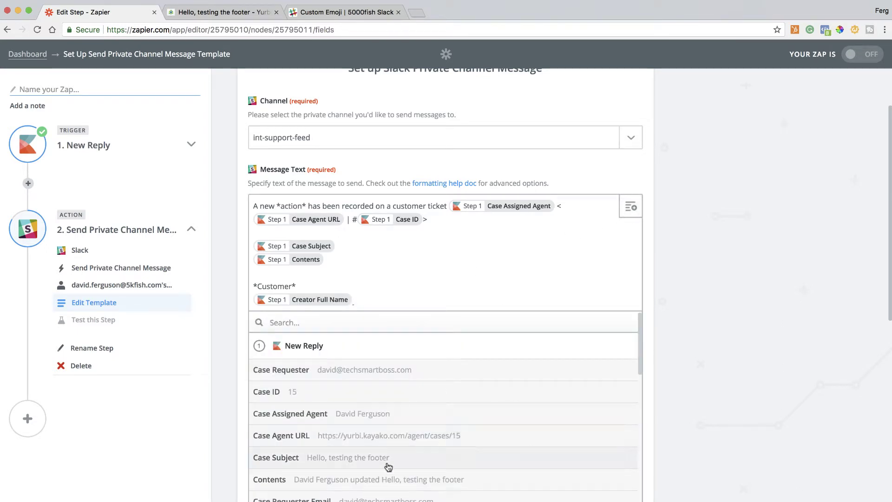
pyautogui.scroll(-2, 388, 467)
pyautogui.click(379, 474)
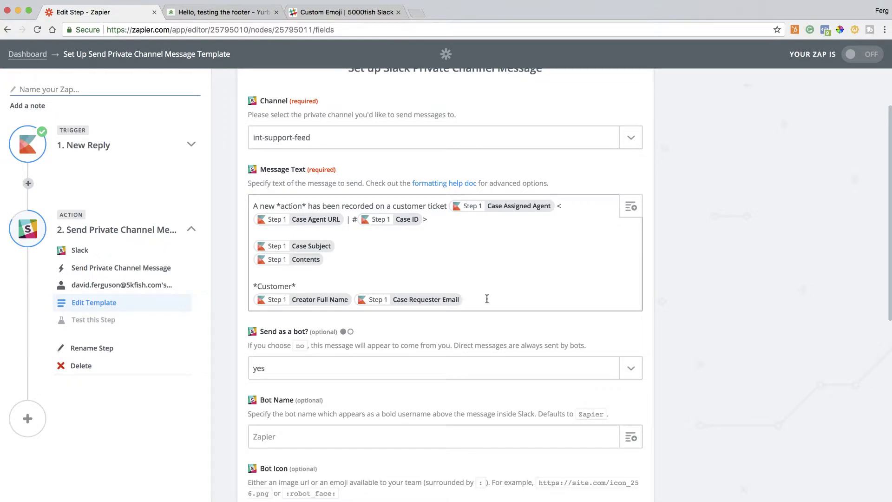
pyautogui.scroll(-3, 486, 365)
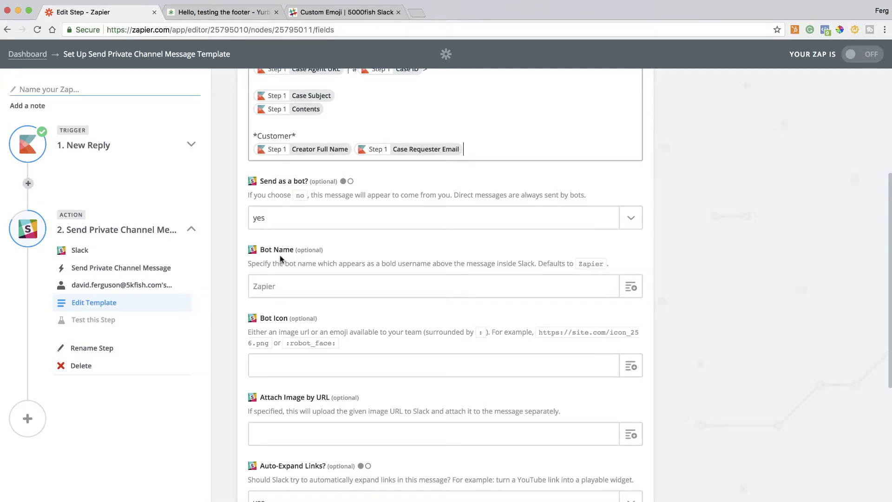
# Set the Slack message's Bot Name to Kayako.
pyautogui.click(290, 287)
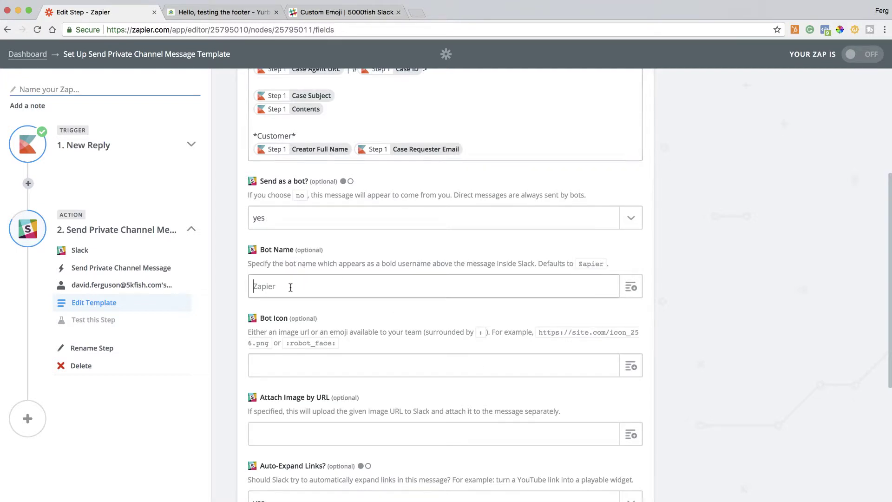
pyautogui.write('Kayako')
pyautogui.scroll(-2, 304, 302)
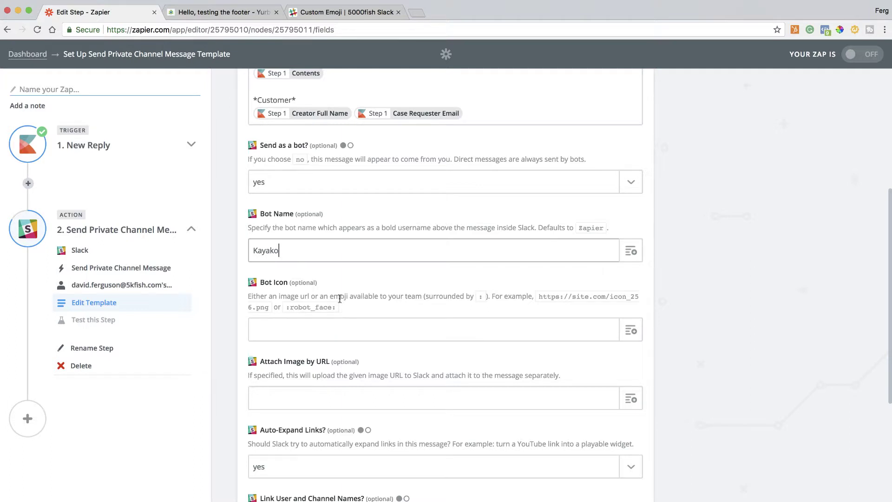
pyautogui.click(331, 321)
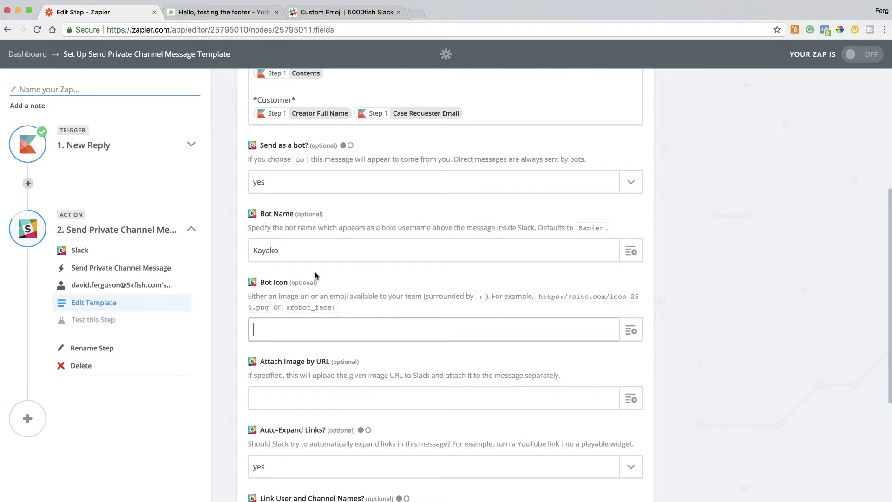
# Name a new Slack custom emoji kayako and try saving it with a Desktop image.
pyautogui.click(352, 14)
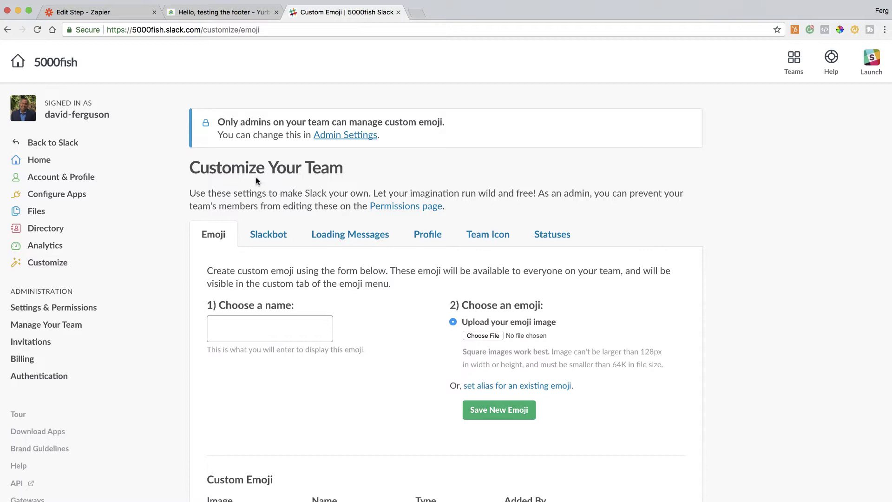
pyautogui.click(248, 328)
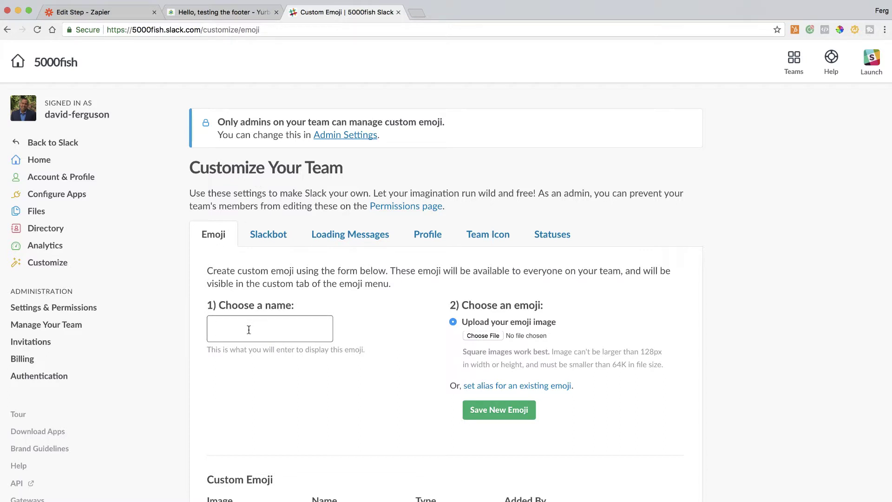
pyautogui.write('kayako')
pyautogui.click(492, 337)
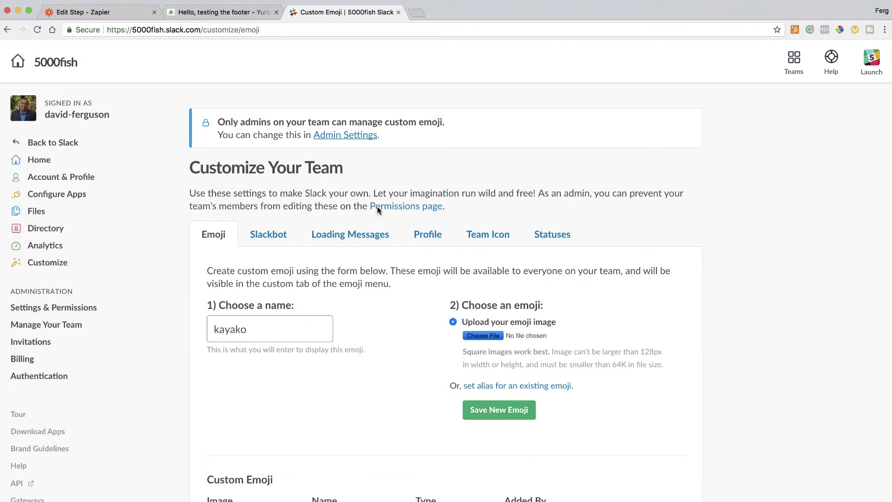
pyautogui.click(298, 164)
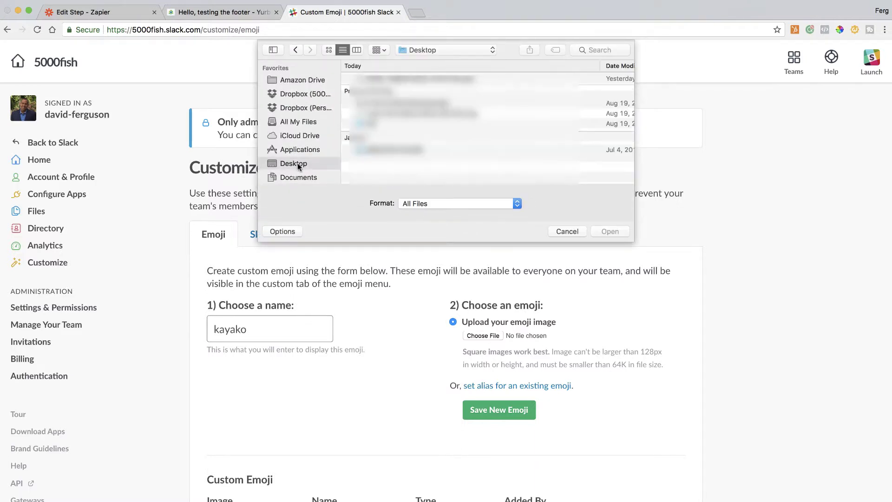
pyautogui.doubleClick(409, 79)
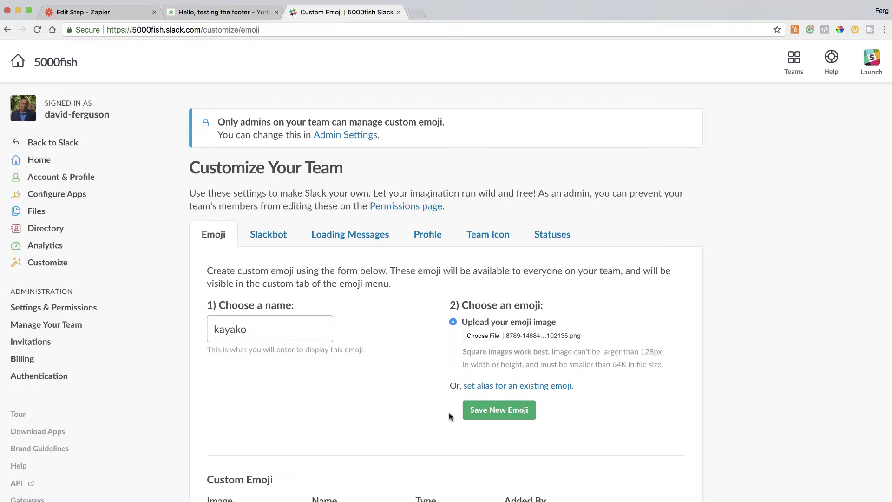
pyautogui.click(503, 414)
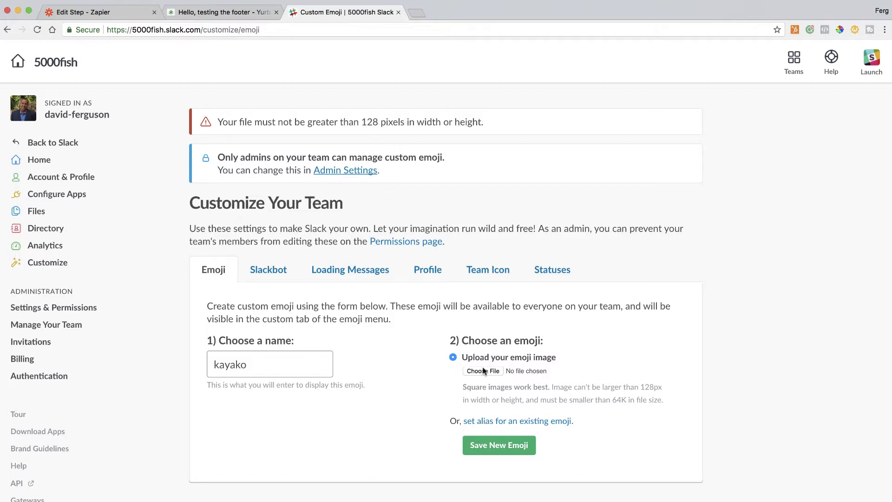
# Swap in the smaller logo image from Downloads and save the kayako emoji.
pyautogui.click(482, 371)
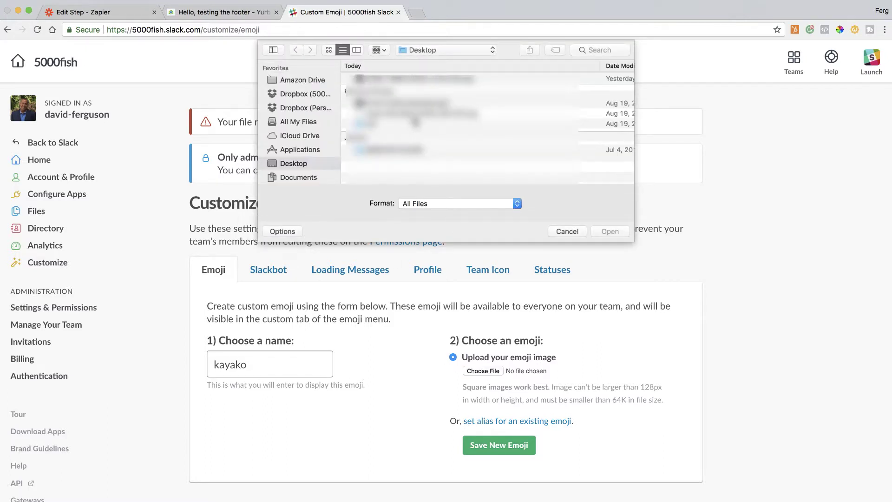
pyautogui.scroll(-2, 301, 184)
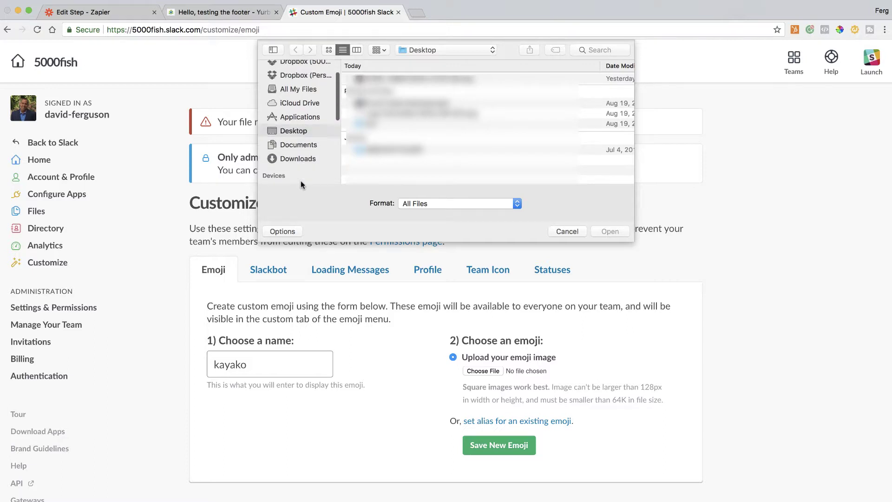
pyautogui.click(297, 158)
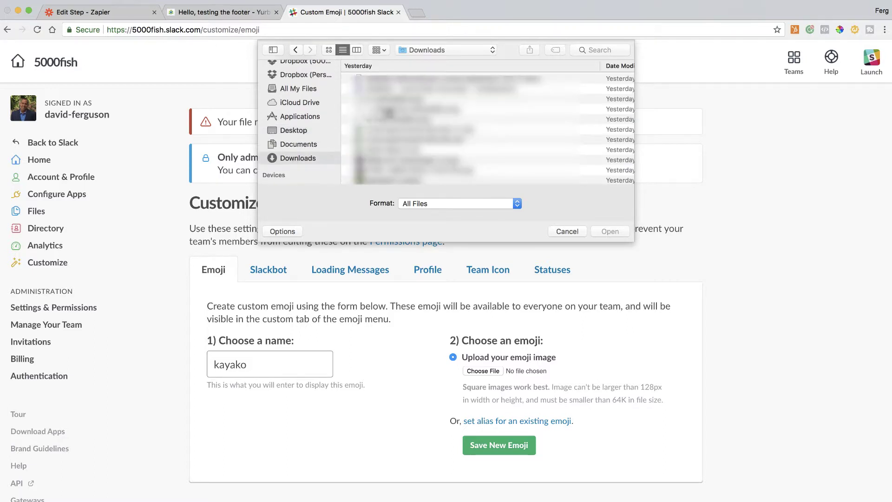
pyautogui.doubleClick(393, 160)
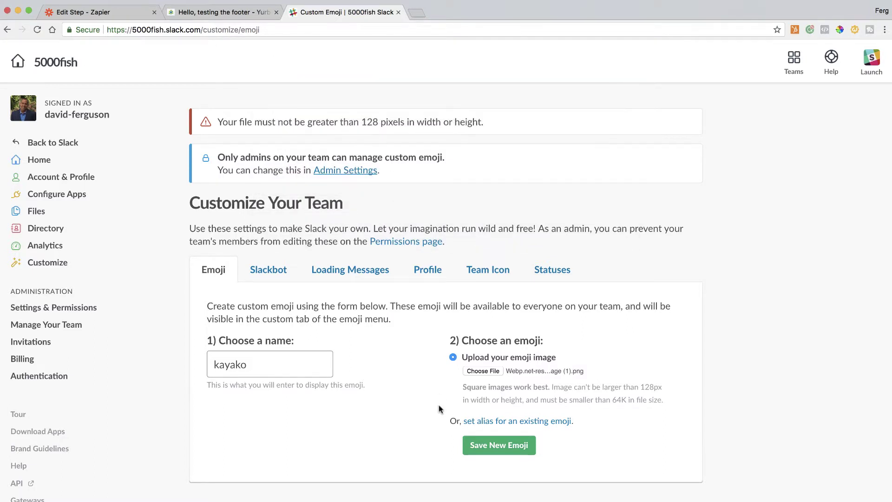
pyautogui.click(498, 445)
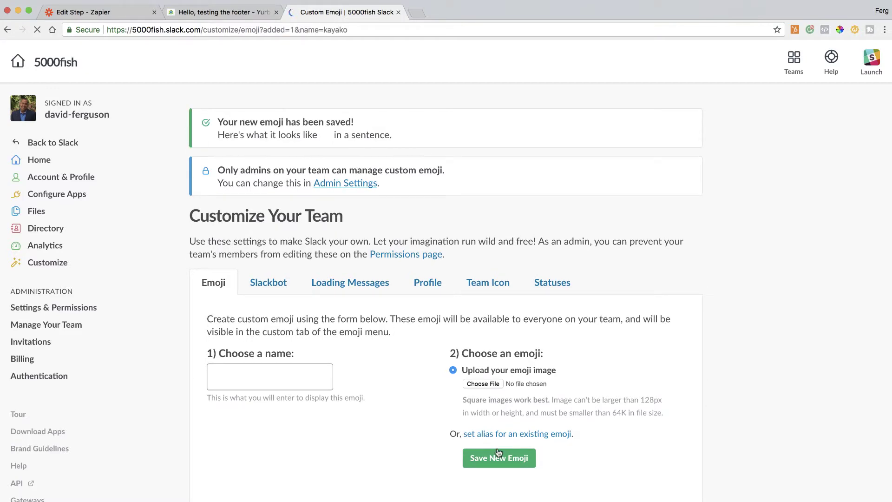
pyautogui.scroll(-3, 498, 453)
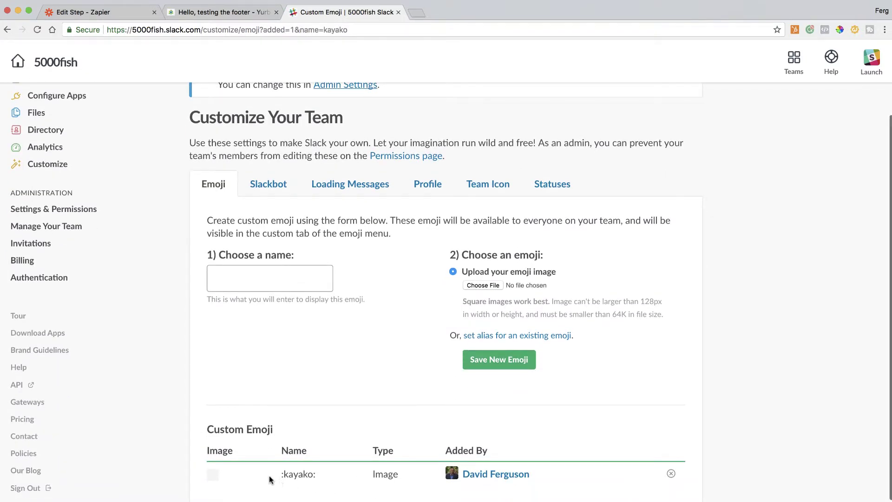
pyautogui.scroll(3, 309, 477)
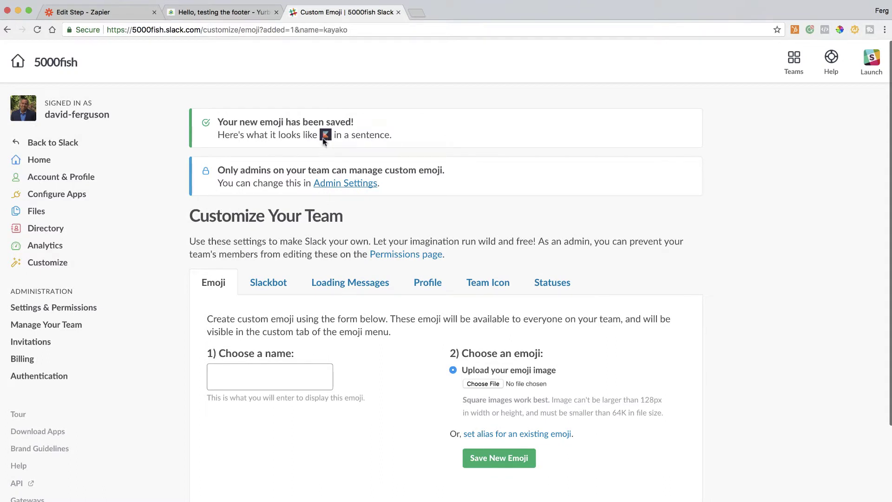
# Back in Zapier, set the Bot Icon to the :kayako: emoji.
pyautogui.click(125, 15)
pyautogui.click(385, 321)
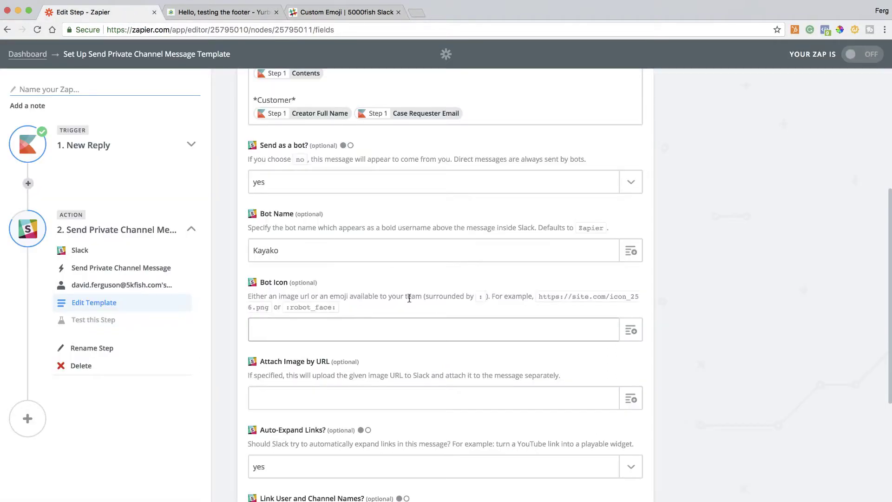
pyautogui.write(':kayako:')
pyautogui.scroll(-2, 516, 329)
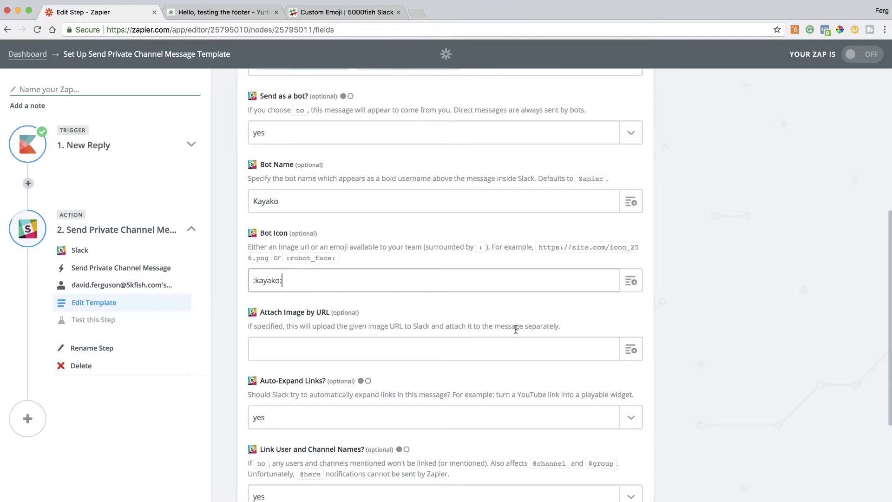
pyautogui.scroll(-3, 515, 329)
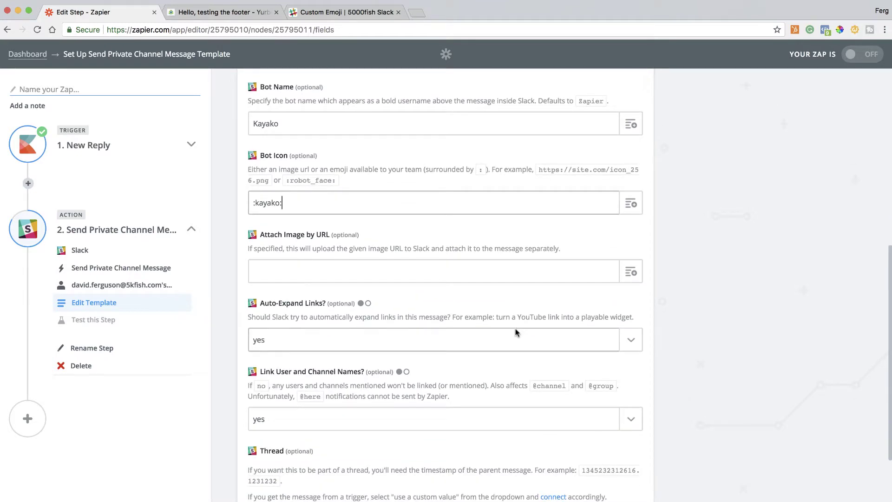
pyautogui.scroll(-7, 515, 333)
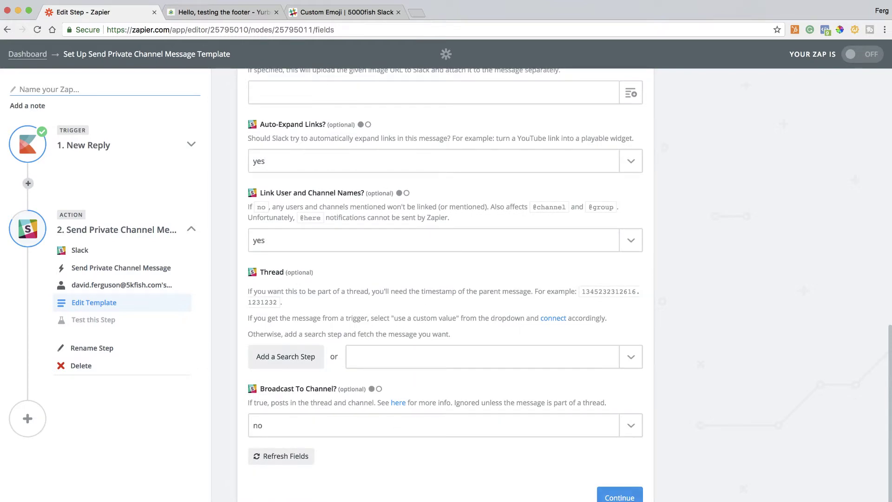
# Send the test message to Slack and switch to Slack to check it.
pyautogui.click(620, 496)
pyautogui.scroll(-7, 535, 375)
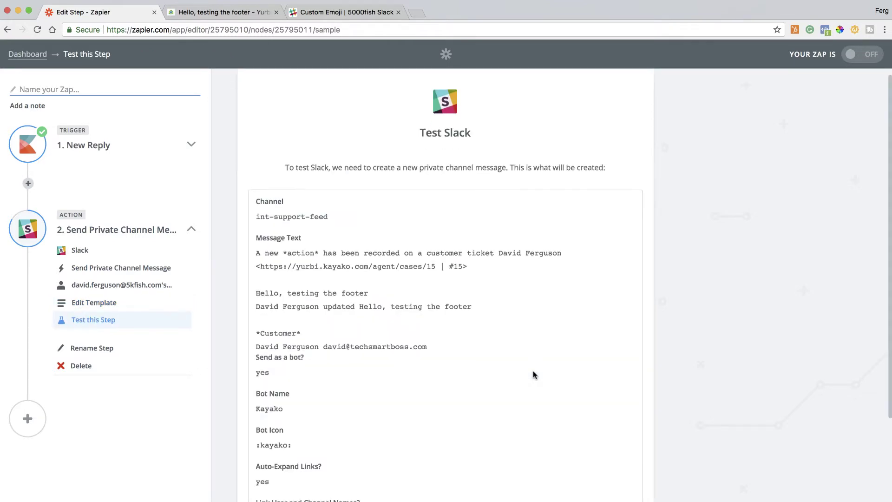
pyautogui.click(600, 485)
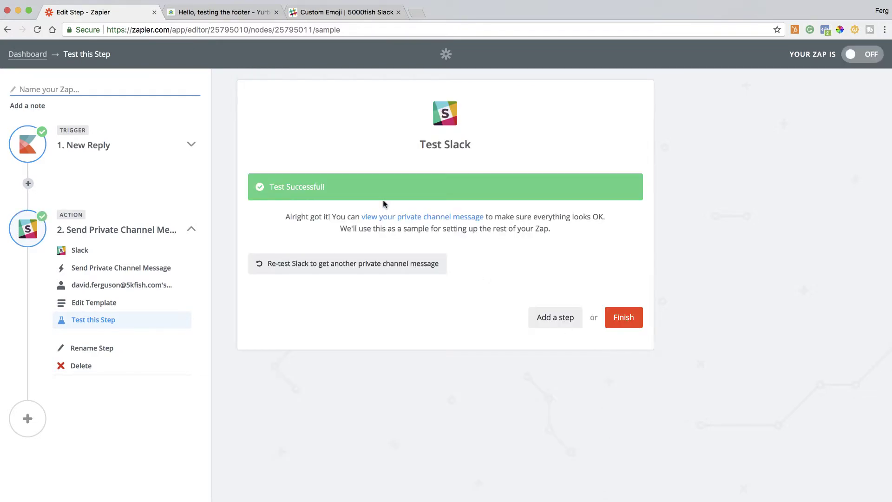
pyautogui.click(11, 76)
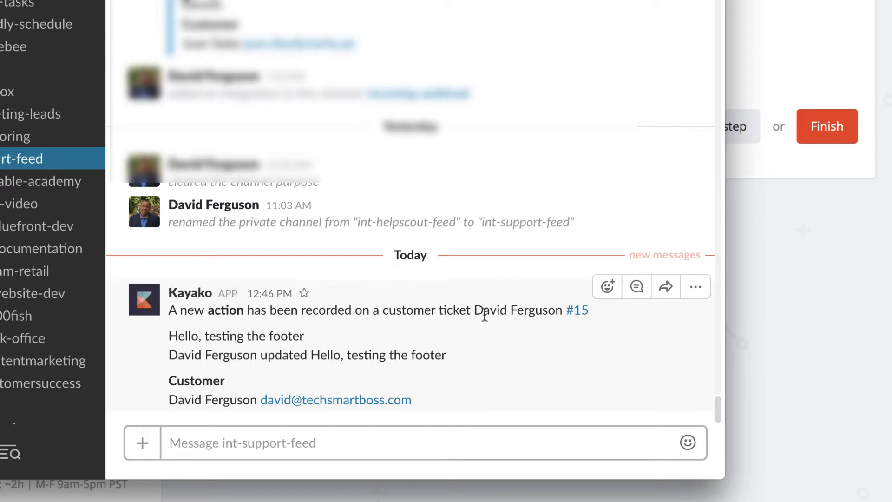
pyautogui.moveTo(476, 310); pyautogui.dragTo(561, 310)
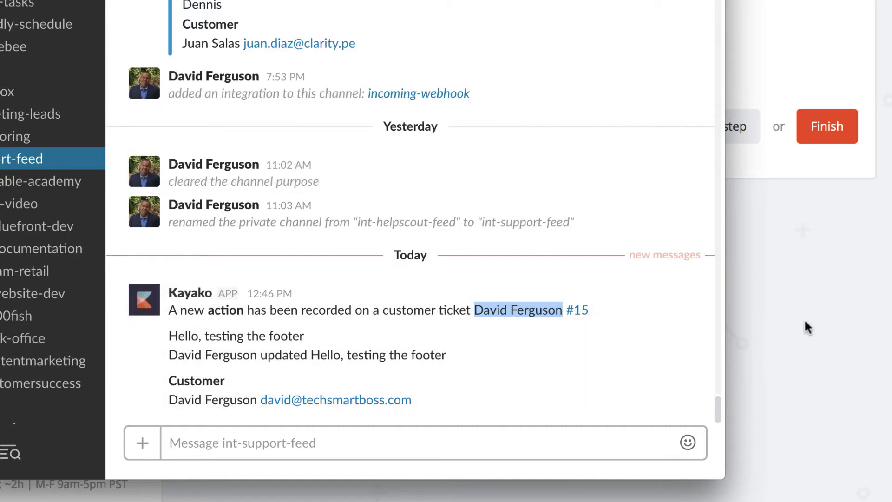
pyautogui.click(794, 335)
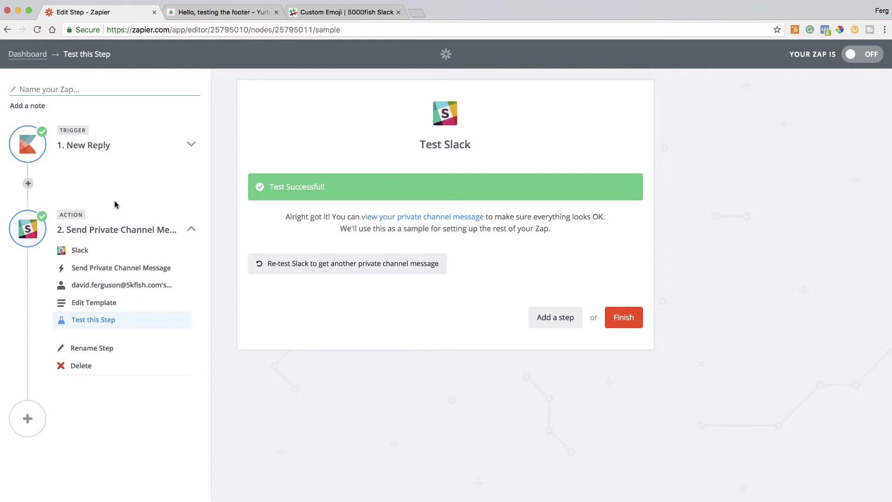
# Insert a Formatter by Zapier step before Slack using the Utilities action.
pyautogui.click(289, 139)
pyautogui.write('zapi')
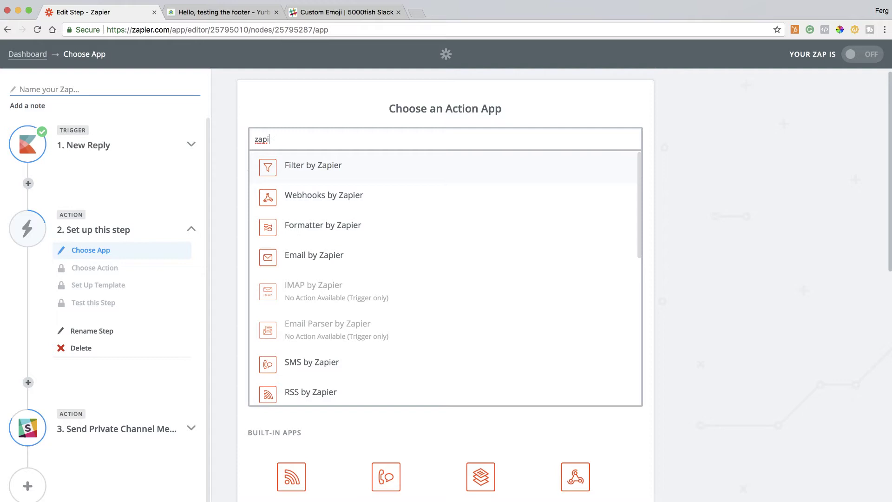
pyautogui.click(327, 231)
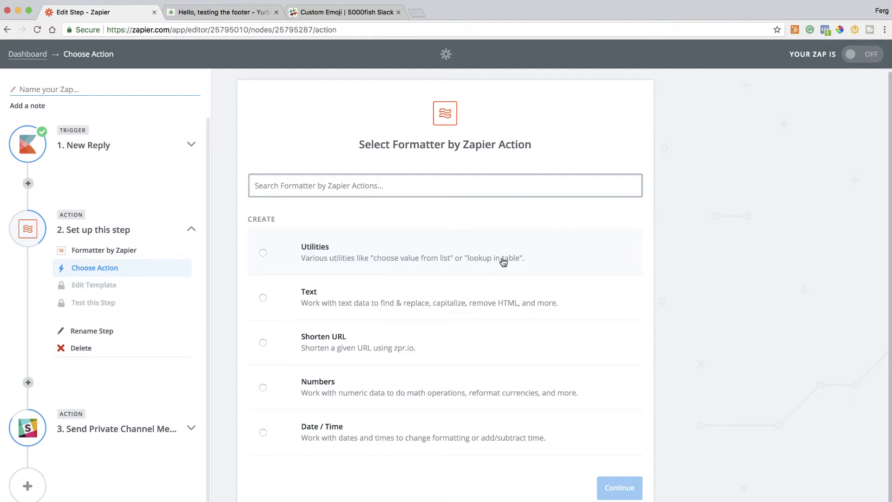
pyautogui.click(262, 252)
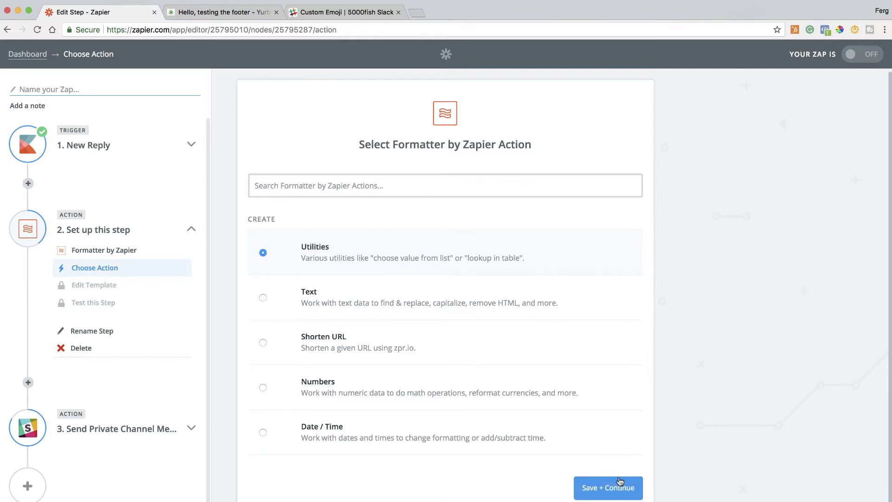
pyautogui.click(617, 489)
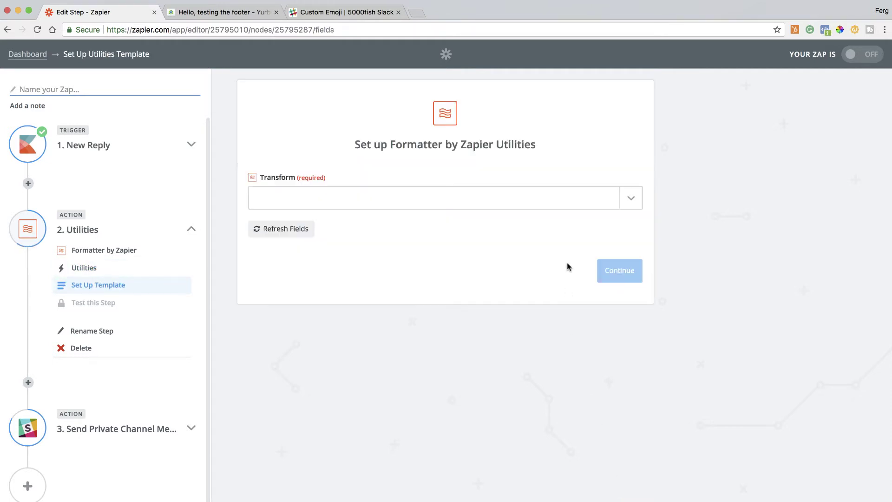
# Set Transform to Lookup Table with Case Assigned Agent as the lookup key.
pyautogui.click(631, 199)
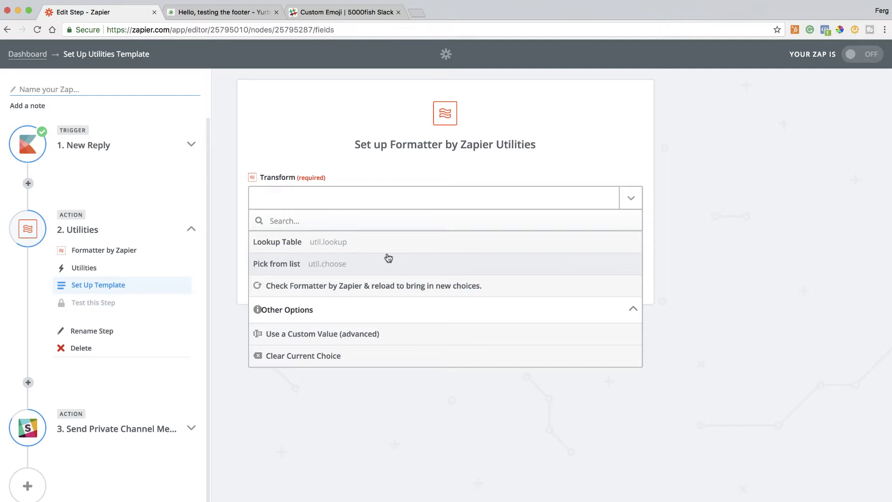
pyautogui.click(368, 243)
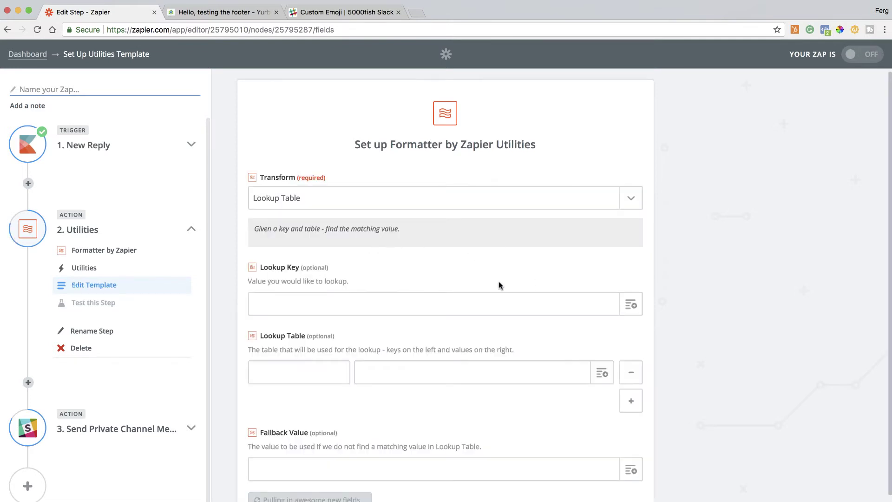
pyautogui.click(631, 307)
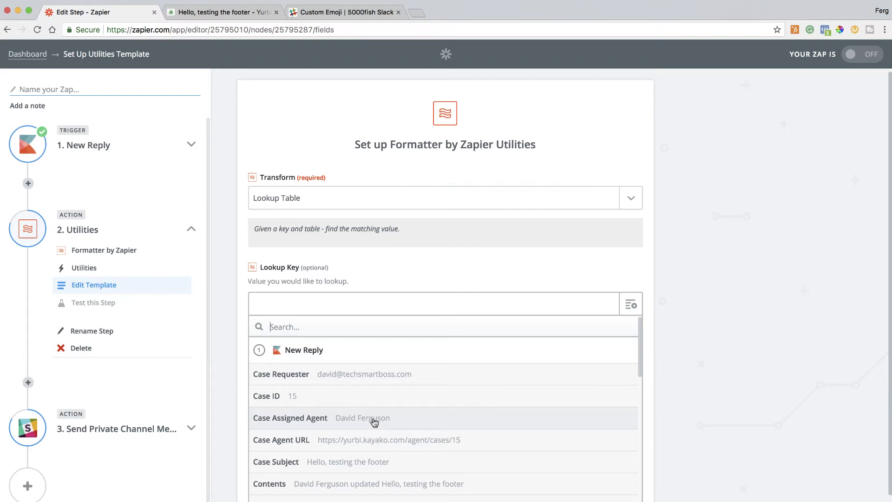
pyautogui.click(374, 421)
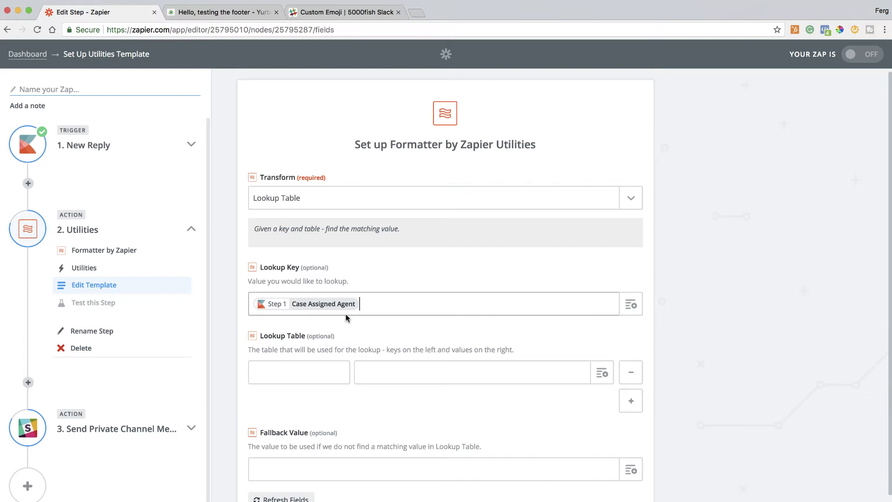
# Fill two lookup table rows, each mapping a support agent's name to their Slack handle.
pyautogui.scroll(-1, 415, 298)
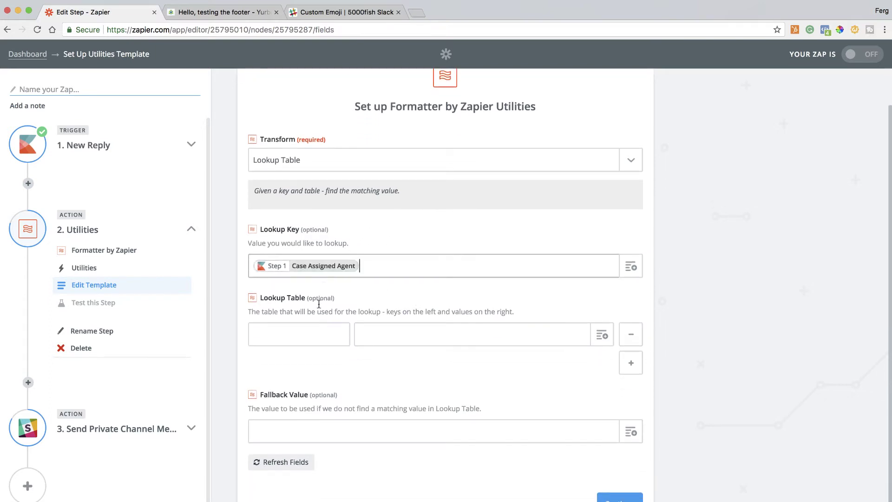
pyautogui.click(307, 333)
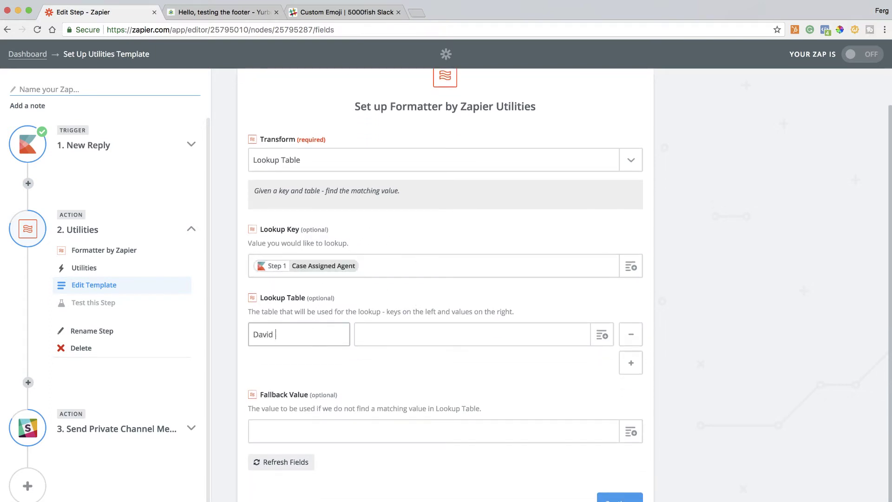
pyautogui.click(397, 330)
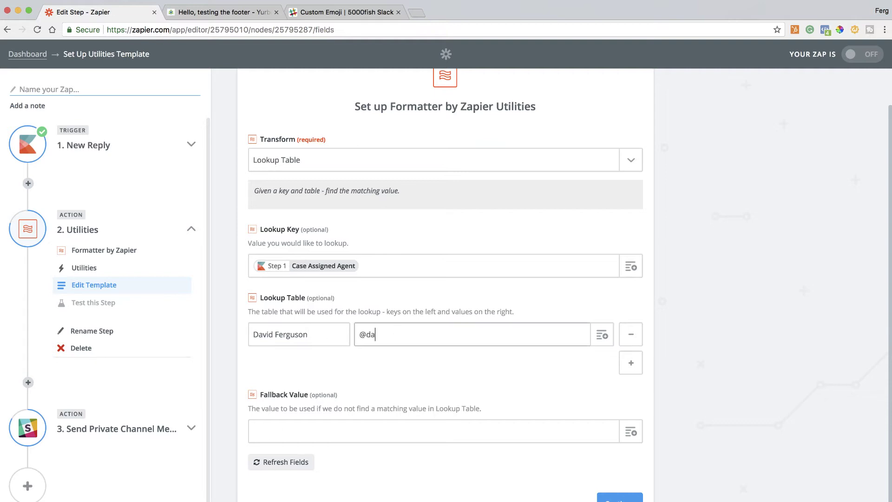
pyautogui.click(635, 367)
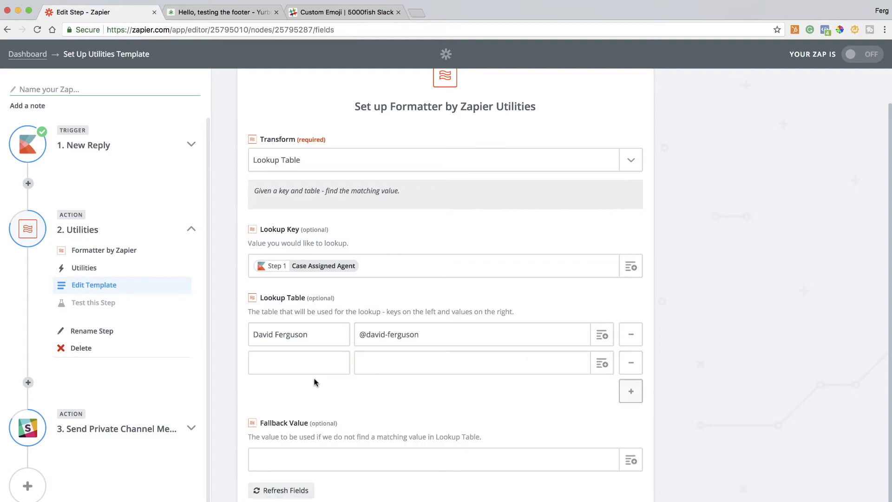
pyautogui.click(314, 363)
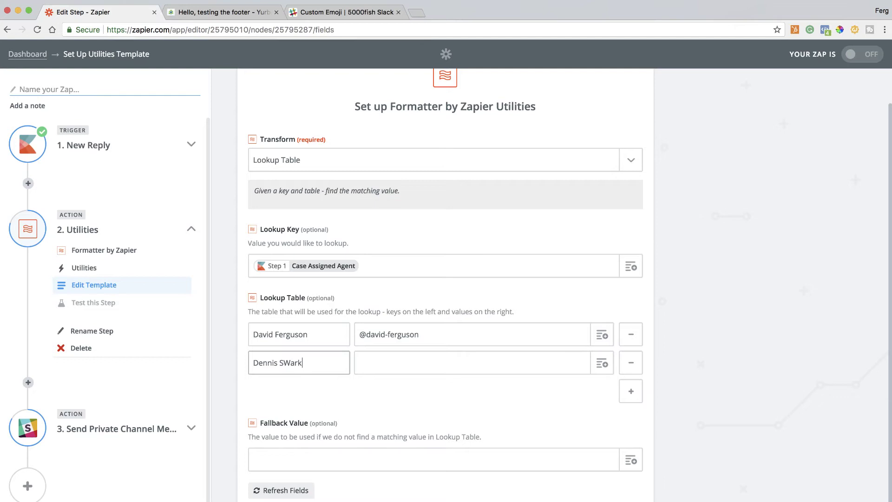
pyautogui.click(382, 362)
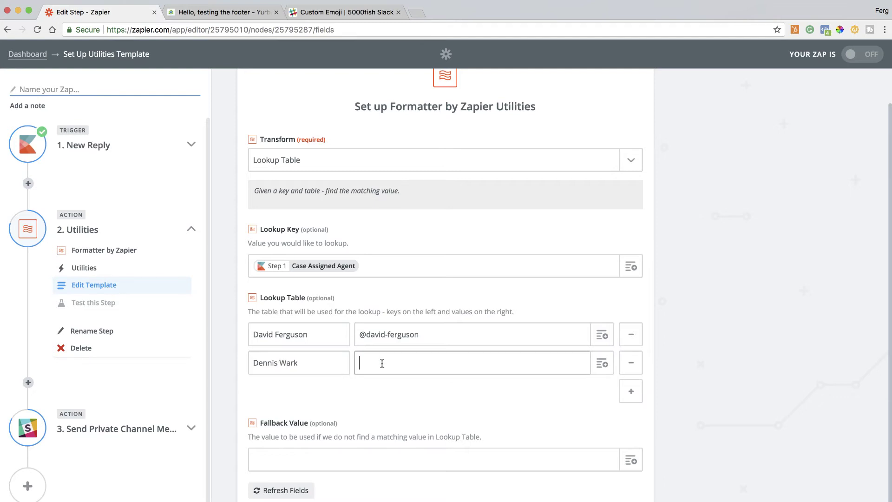
pyautogui.scroll(-1, 402, 407)
pyautogui.scroll(-1, 403, 407)
pyautogui.click(322, 416)
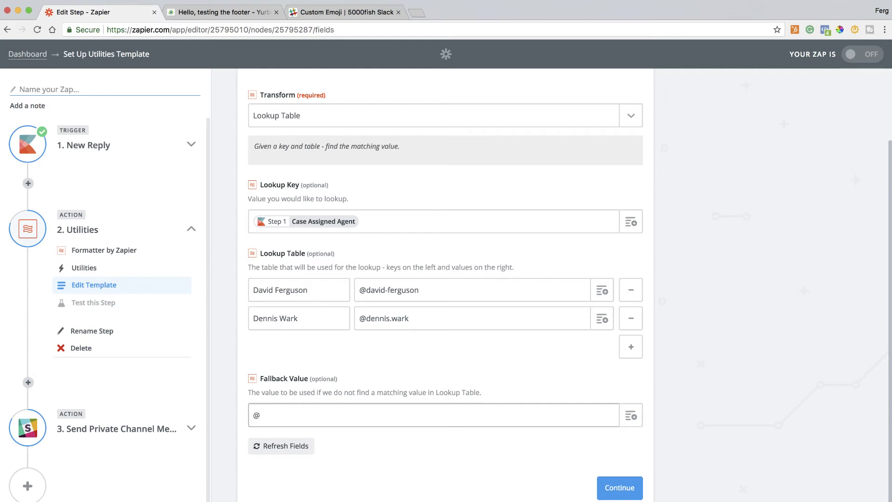
pyautogui.write('@channel')
# Continue past the lookup settings, create the test lookup, and expand the Slack step in the outline.
pyautogui.click(623, 488)
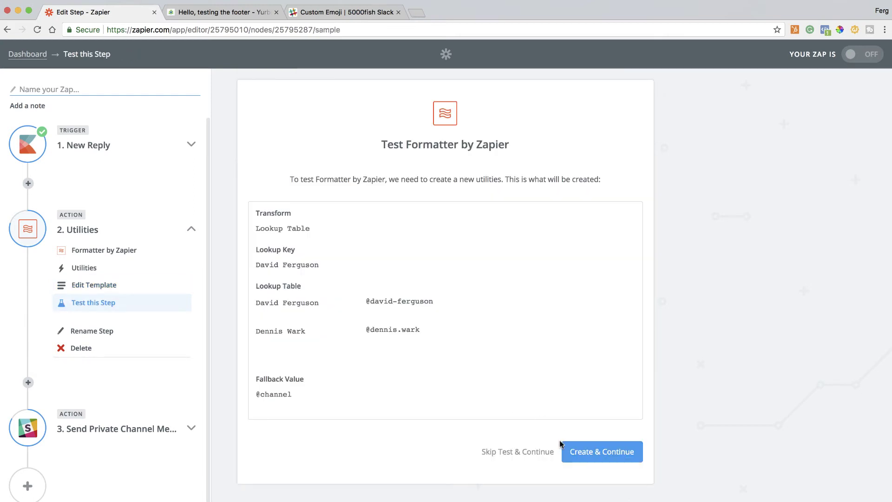
pyautogui.click(615, 453)
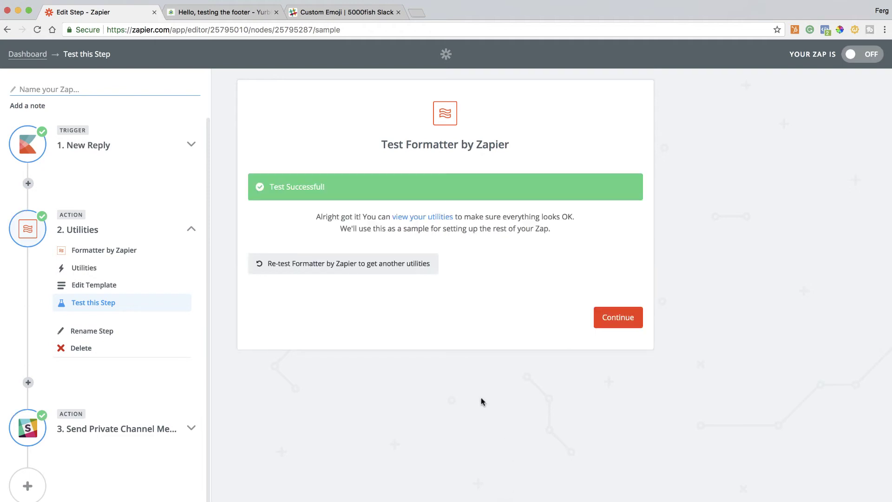
pyautogui.click(191, 428)
pyautogui.scroll(-2, 145, 458)
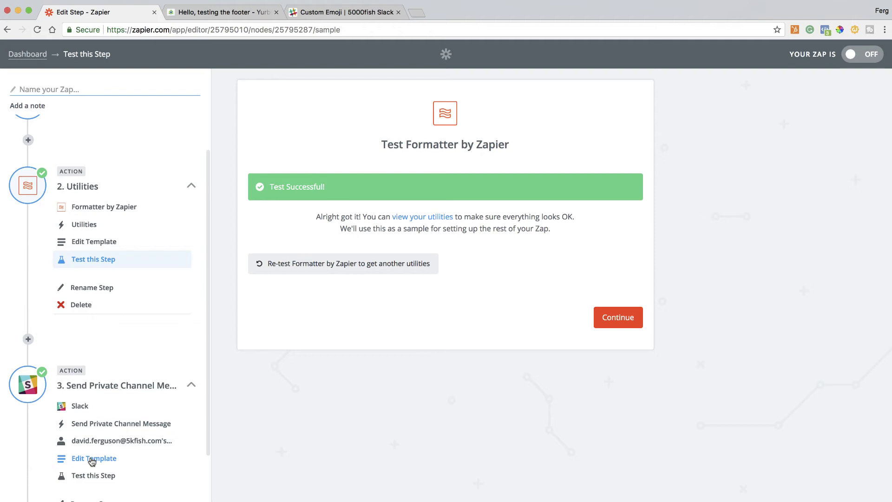
# Swap the Step 1 Case Assigned Agent pill for Step 2 Utilities Case Assigned Agent, then retest.
pyautogui.click(92, 460)
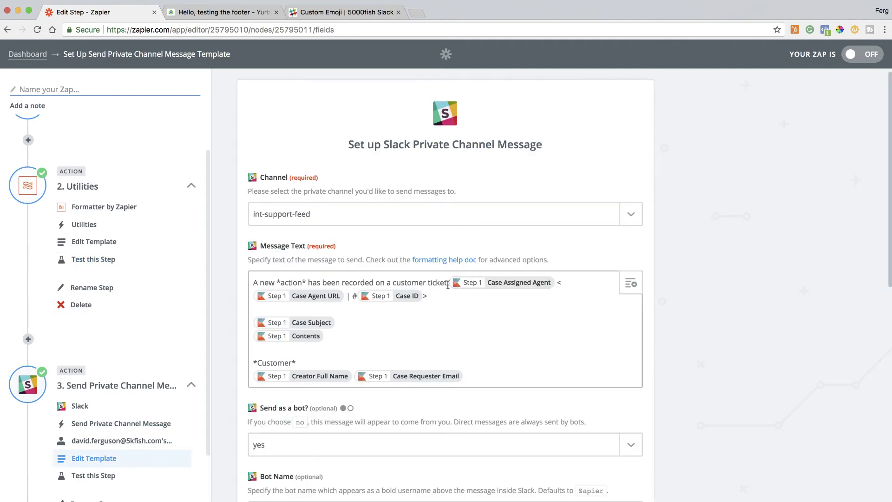
pyautogui.click(555, 287)
pyautogui.press('BackSpace')
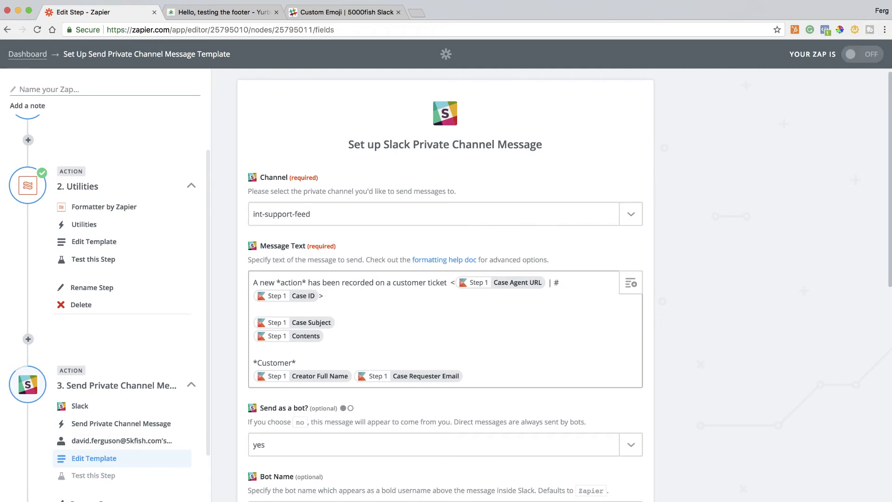
pyautogui.click(630, 284)
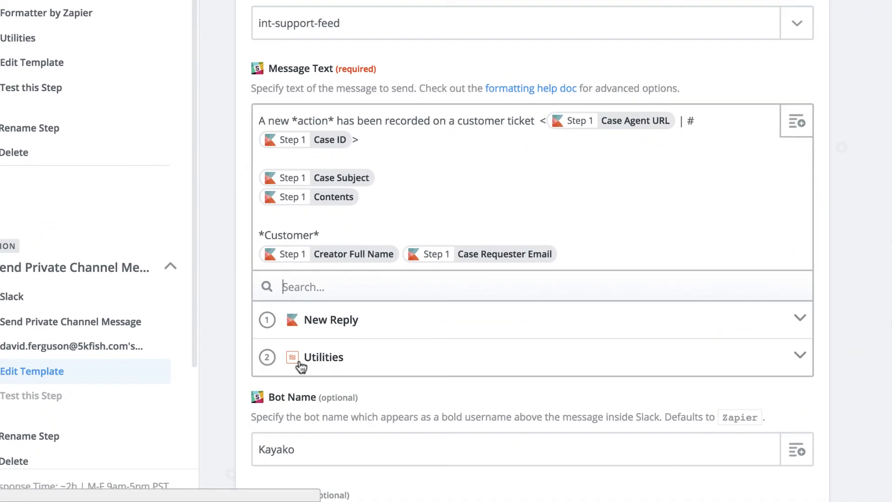
pyautogui.click(385, 369)
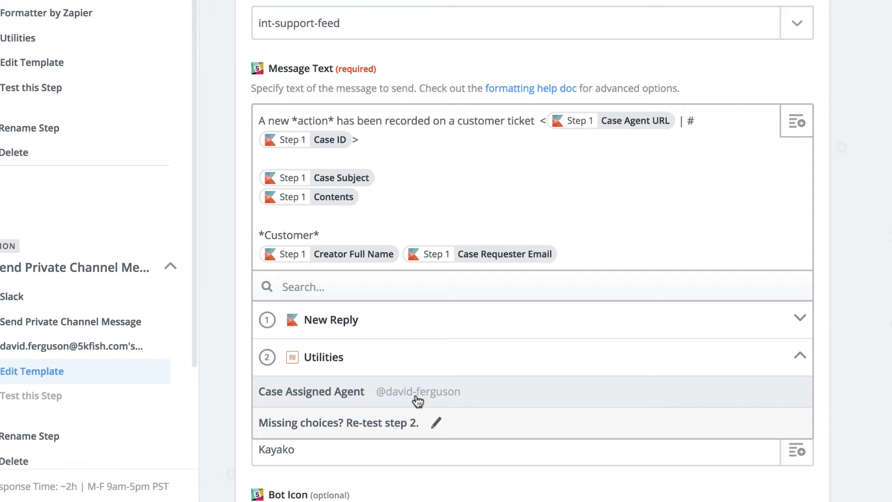
pyautogui.click(467, 396)
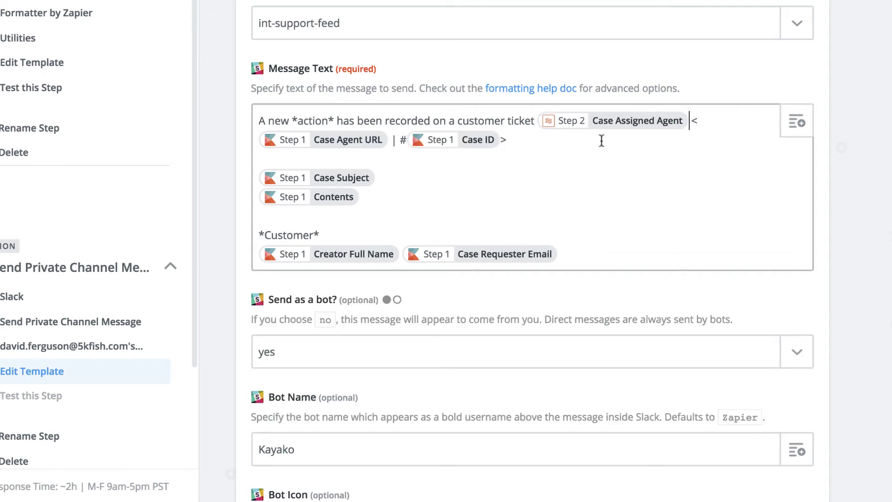
pyautogui.scroll(-15, 602, 188)
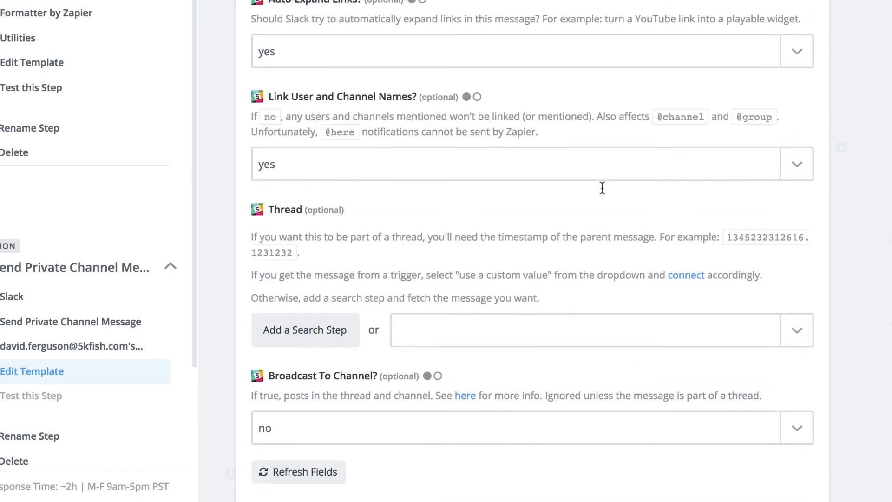
pyautogui.click(792, 416)
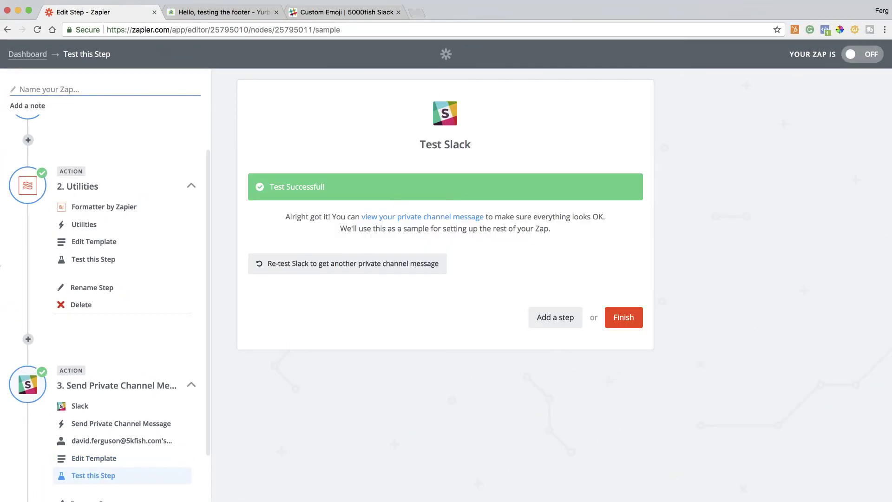
# Check the previous test message in Slack, then re-test the Slack step to send a fresh message.
pyautogui.click(10, 79)
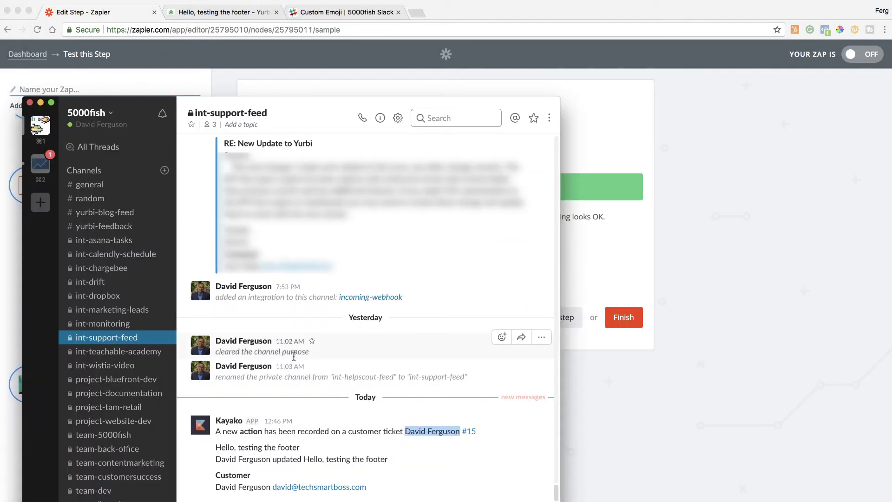
pyautogui.click(618, 400)
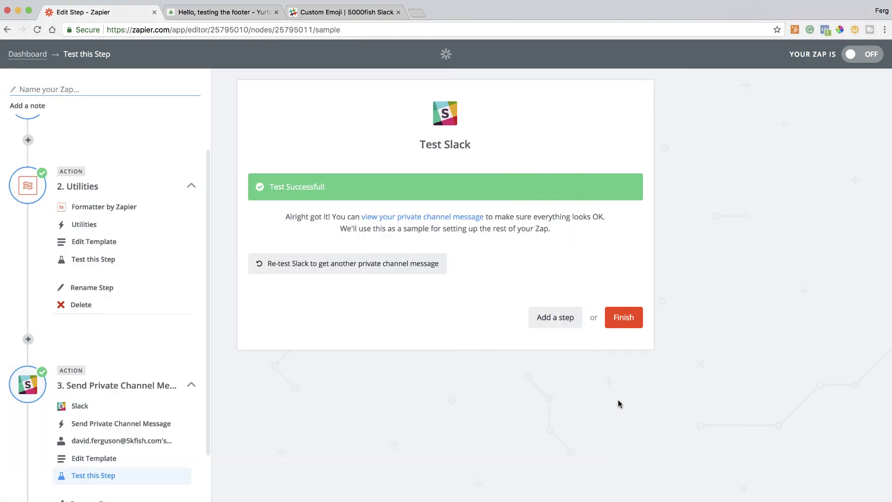
pyautogui.click(337, 271)
pyautogui.scroll(-5, 474, 433)
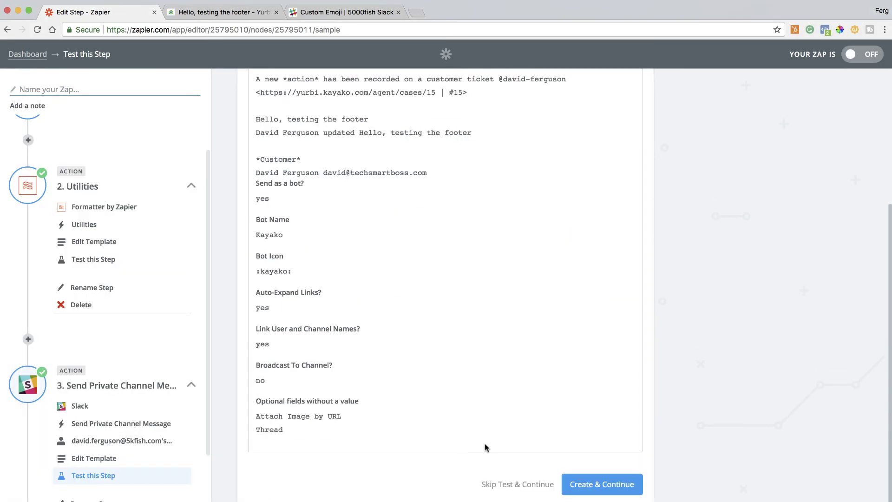
pyautogui.click(583, 487)
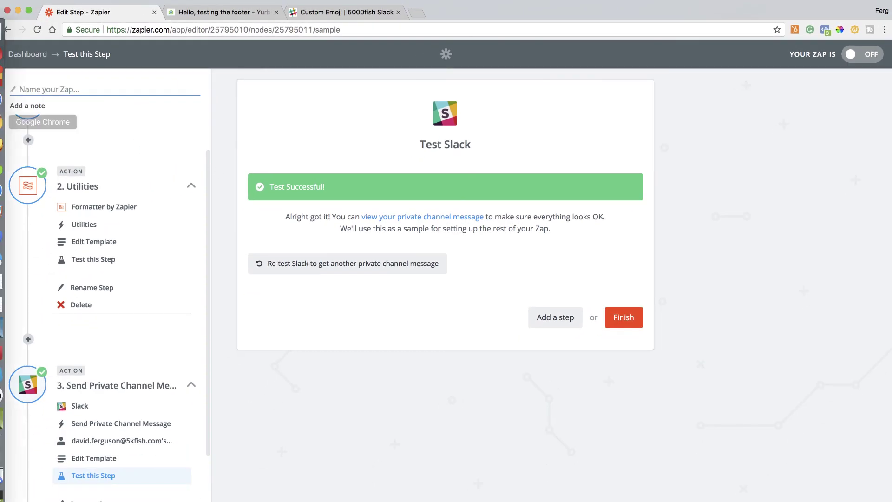
pyautogui.click(11, 77)
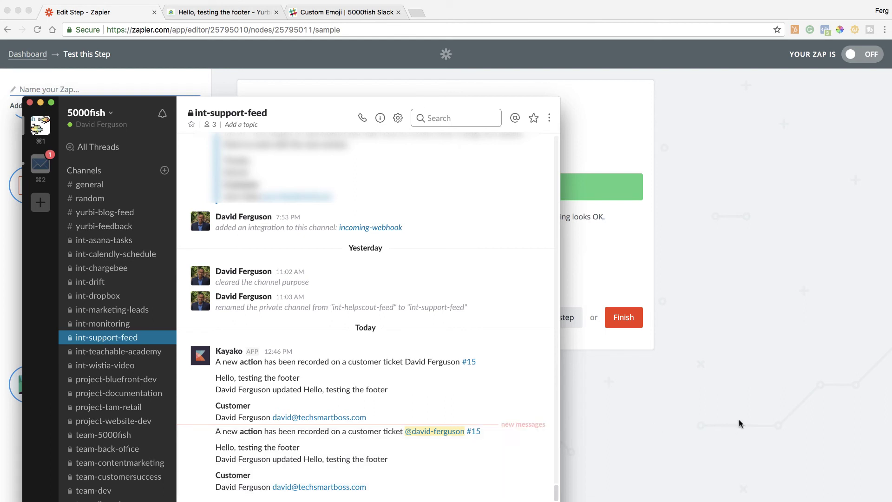
pyautogui.click(727, 421)
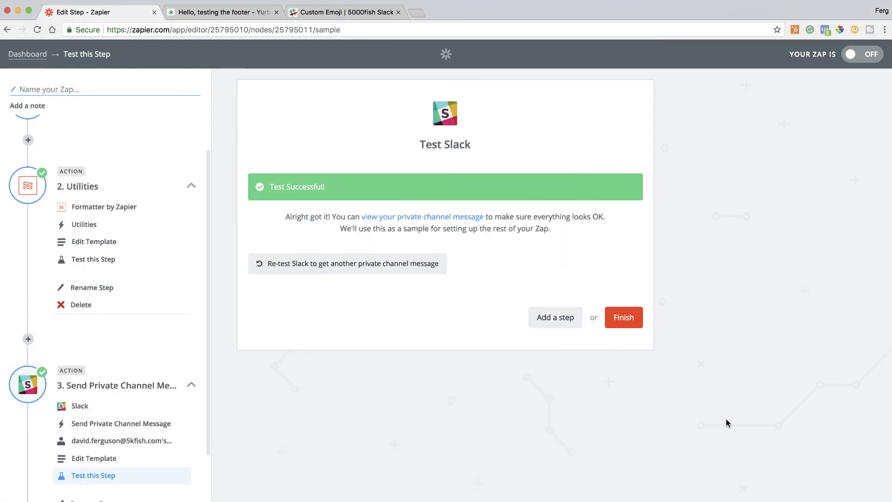